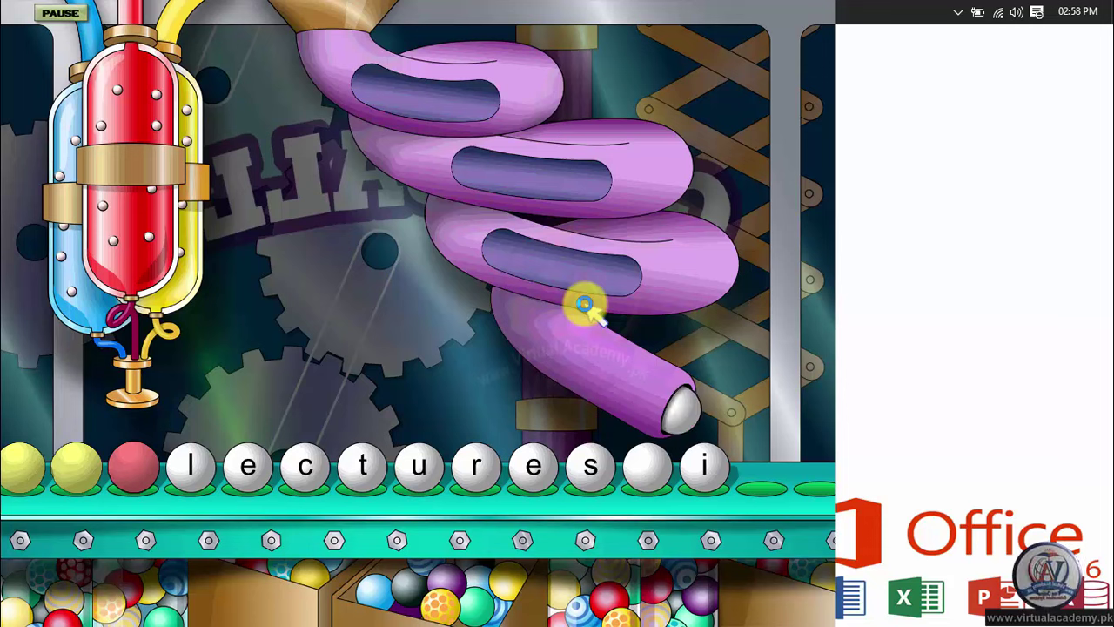
- Enter the letters of "lectures" in the Gumball Gambit game, and end the game
type("lectur")
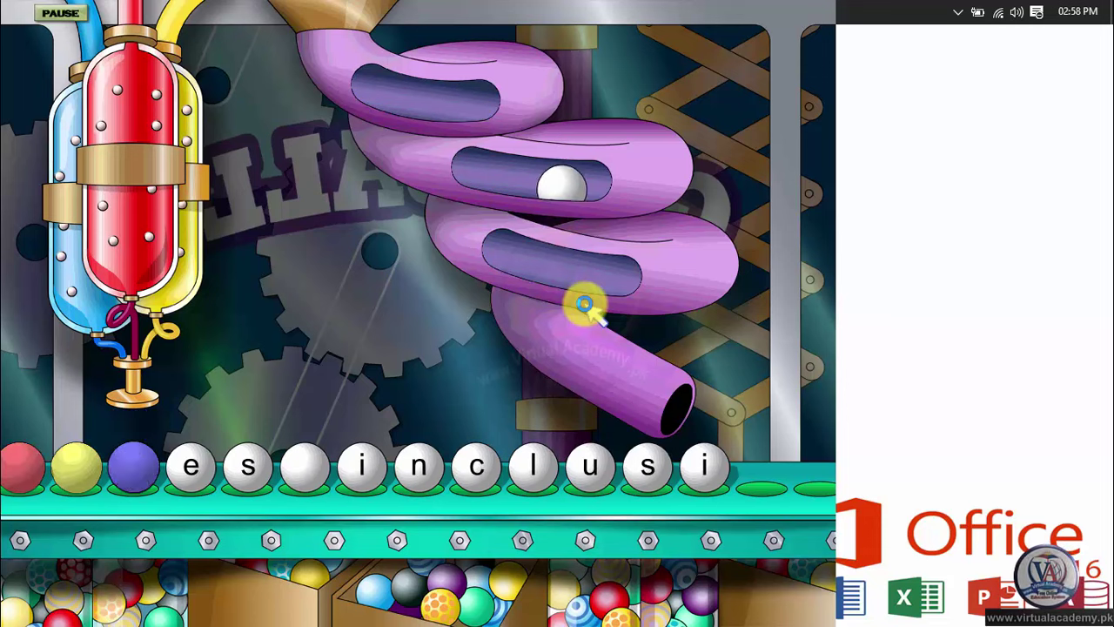
type("es")
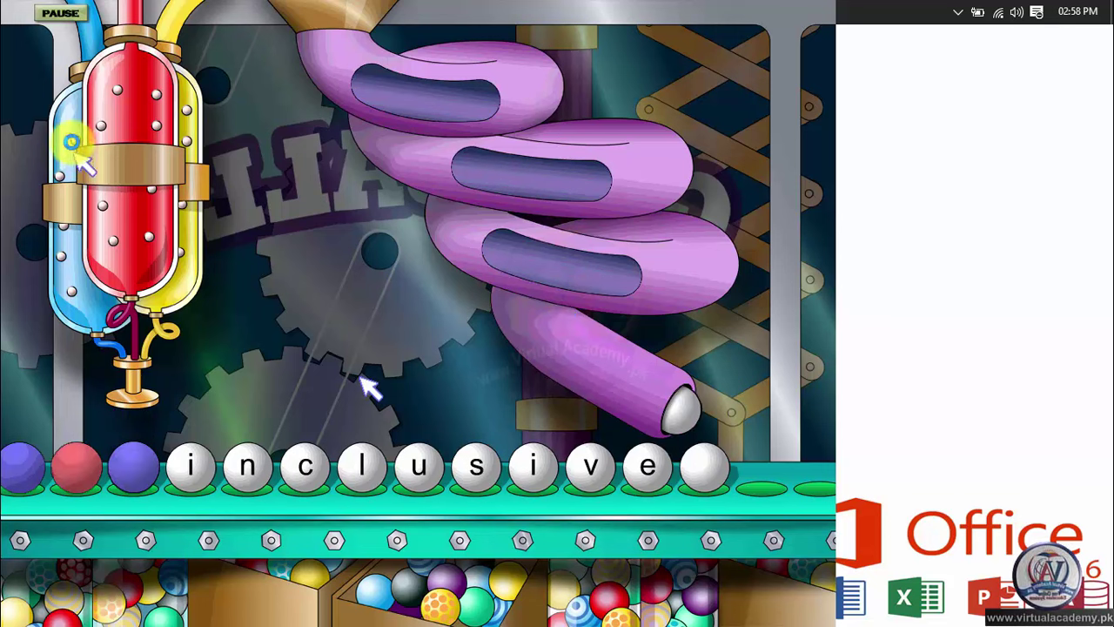
left_click(60, 14)
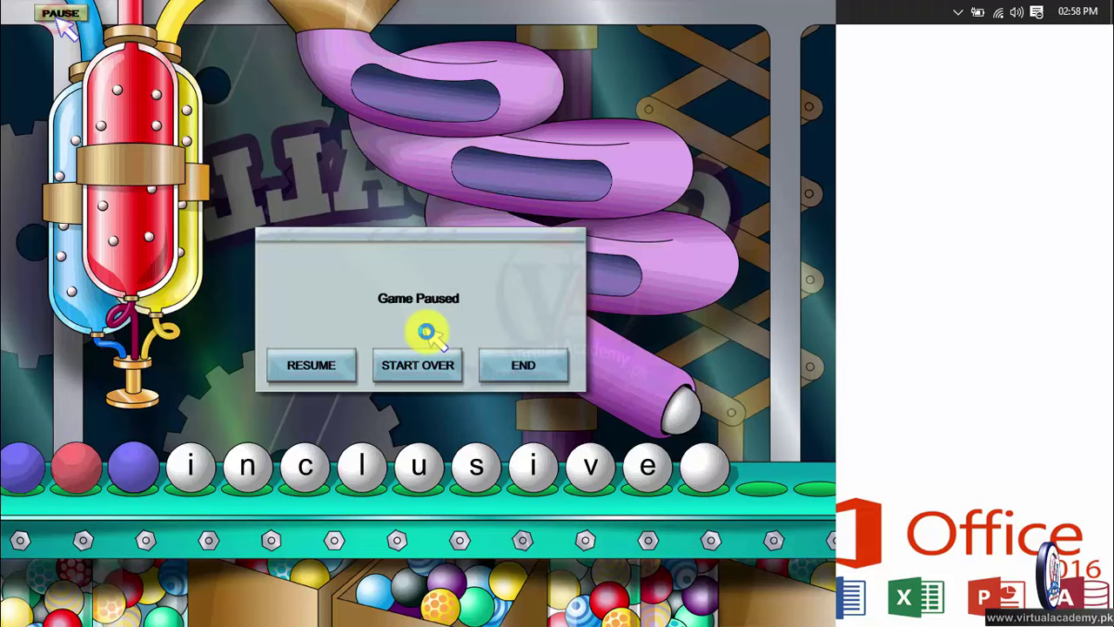
left_click(503, 365)
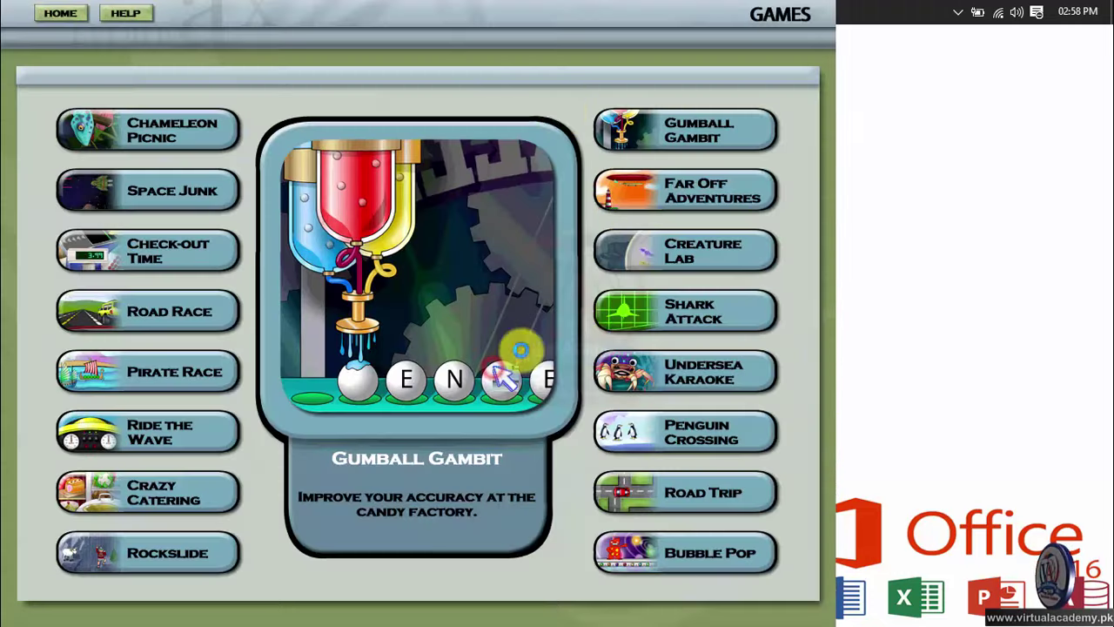
- Return to the home screen and exit Mavis Beacon Teaches Typing, confirming the exit
left_click(57, 13)
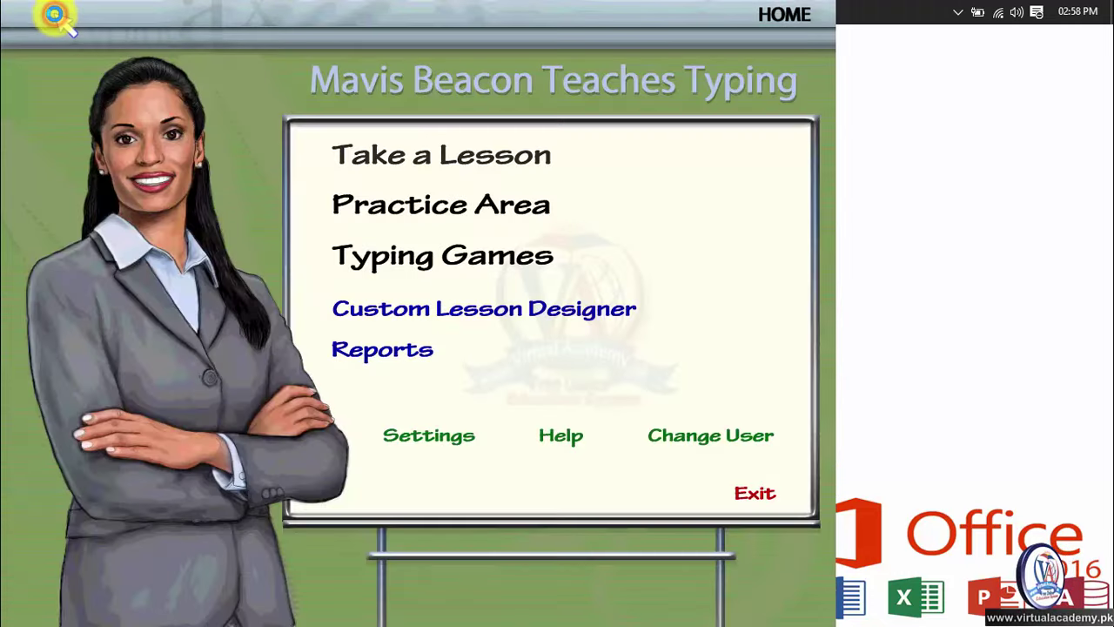
left_click(753, 494)
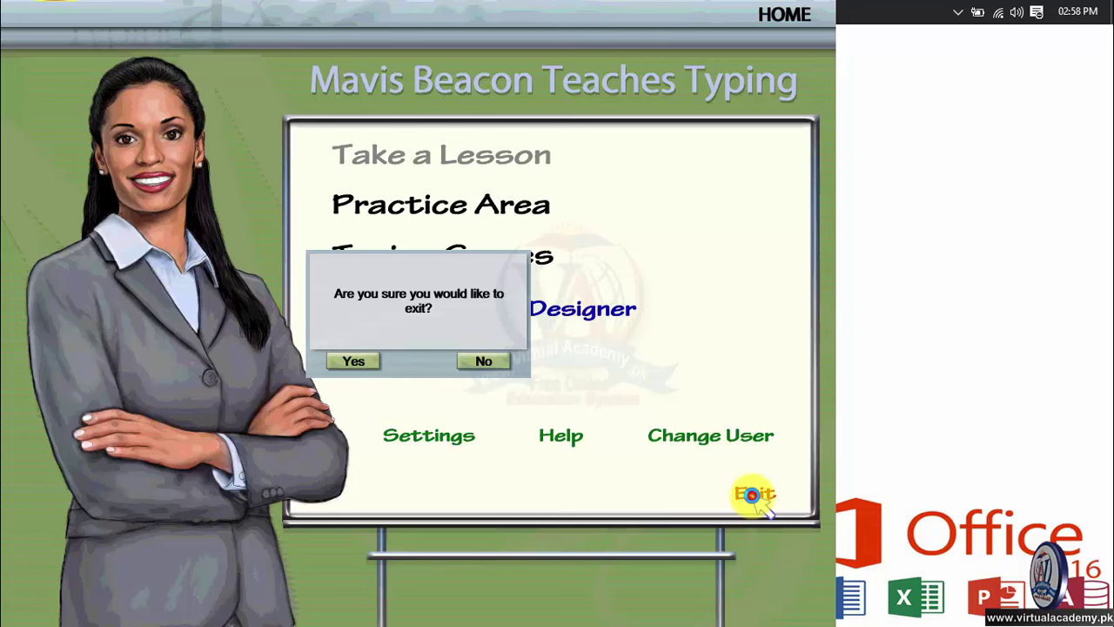
left_click(354, 361)
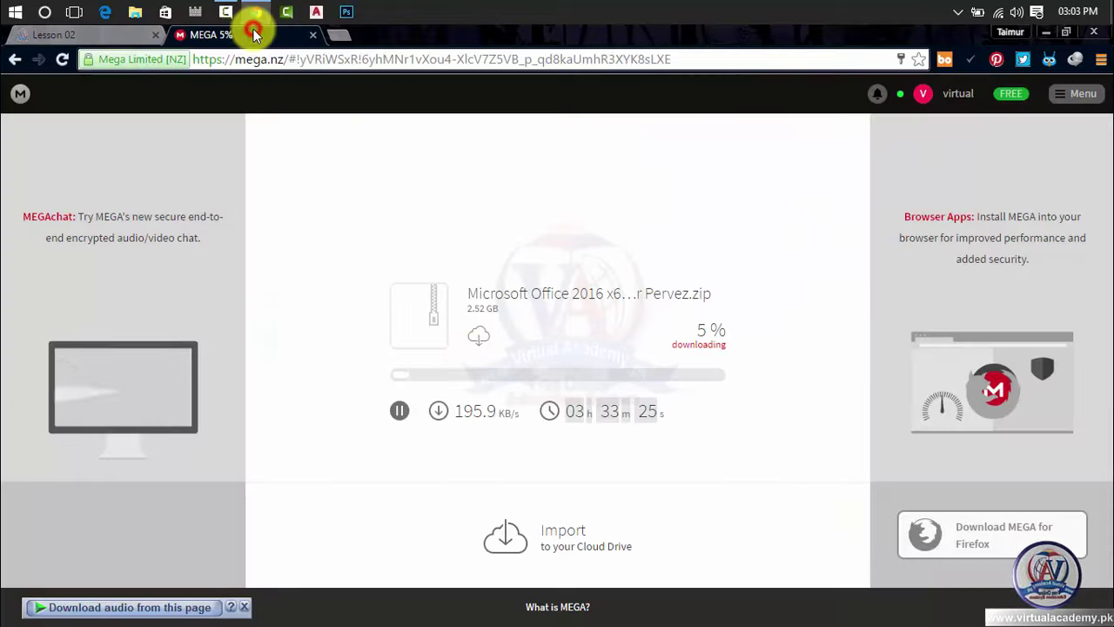
- Check the progress of the Microsoft Office 2016 download on MEGA in the browser, and return to the Lesson 02 page
left_click(245, 33)
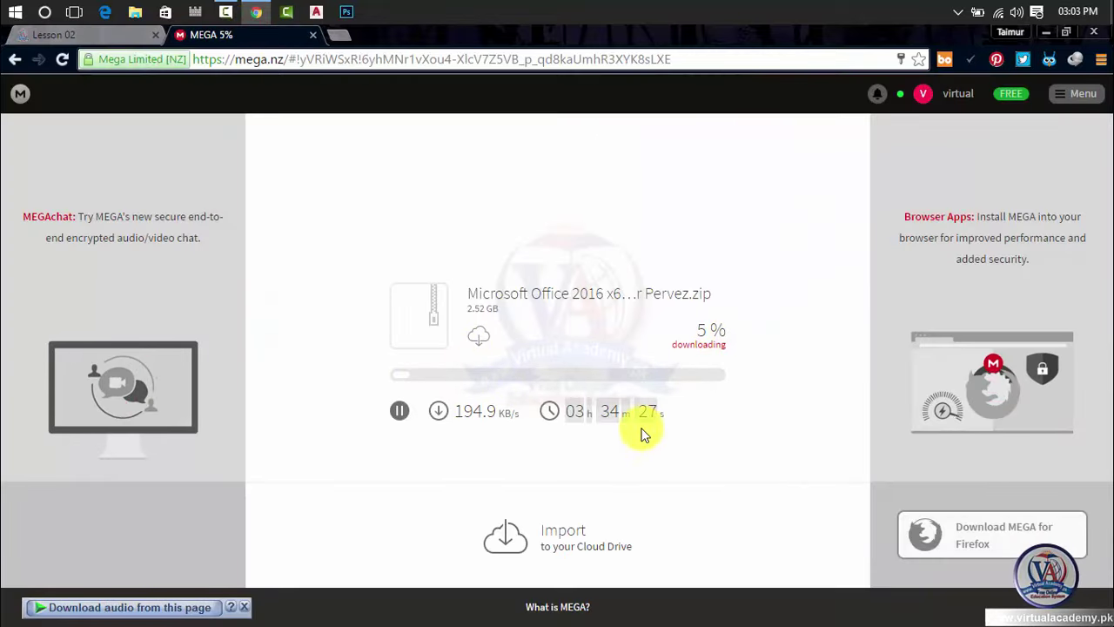
left_click(93, 37)
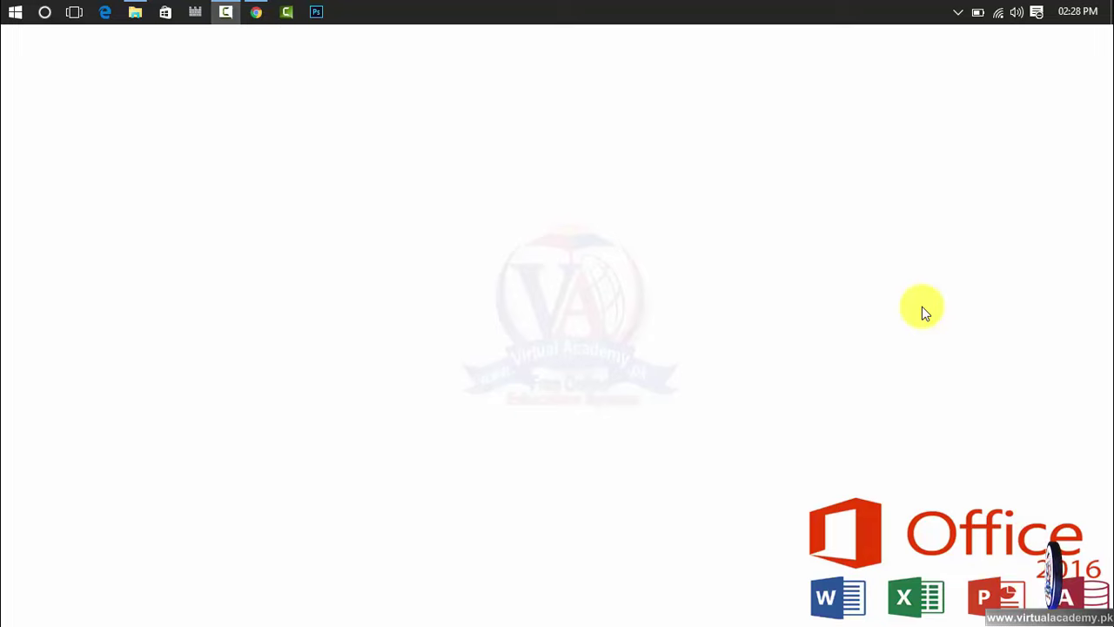
- Switch to File Explorer with the Downloads folder and refresh its file list
left_click(135, 12)
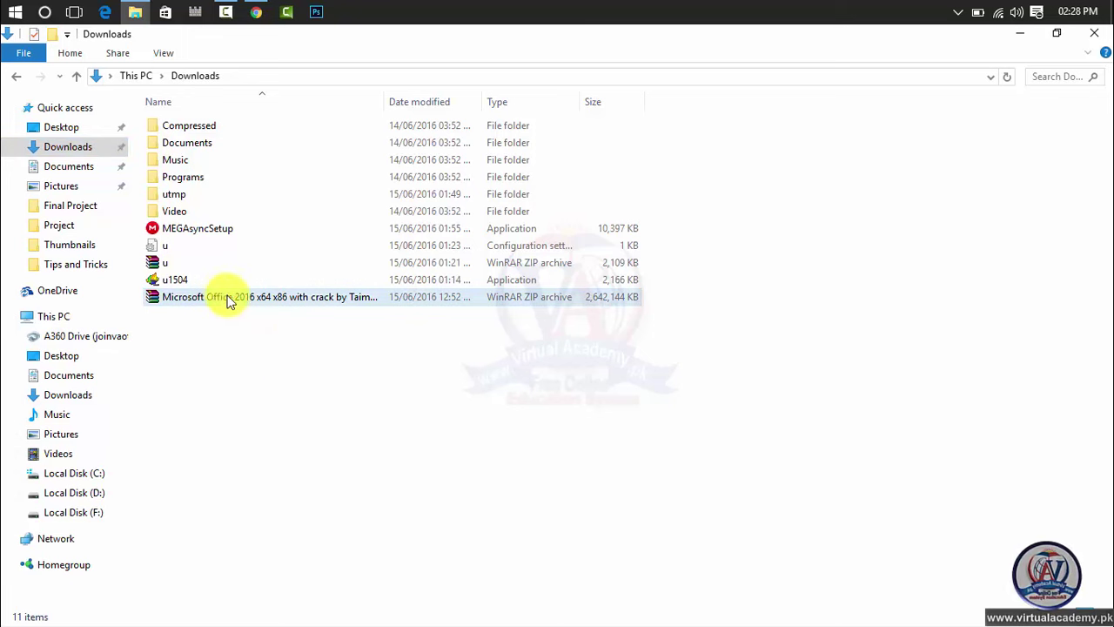
left_click(448, 301)
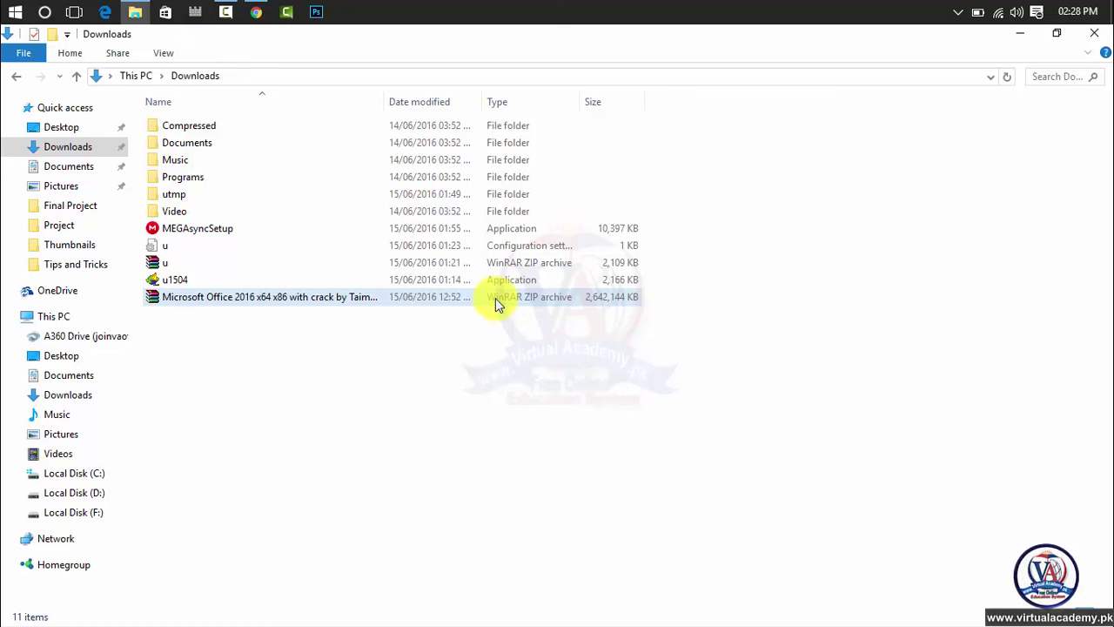
key("F5")
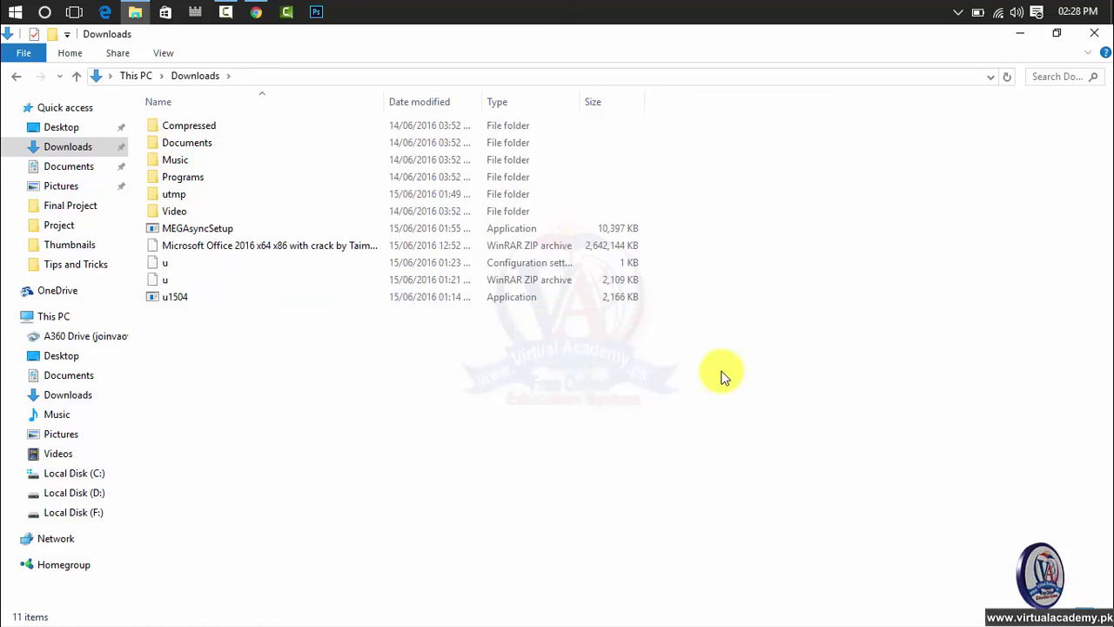
left_click(423, 246)
left_click(96, 147)
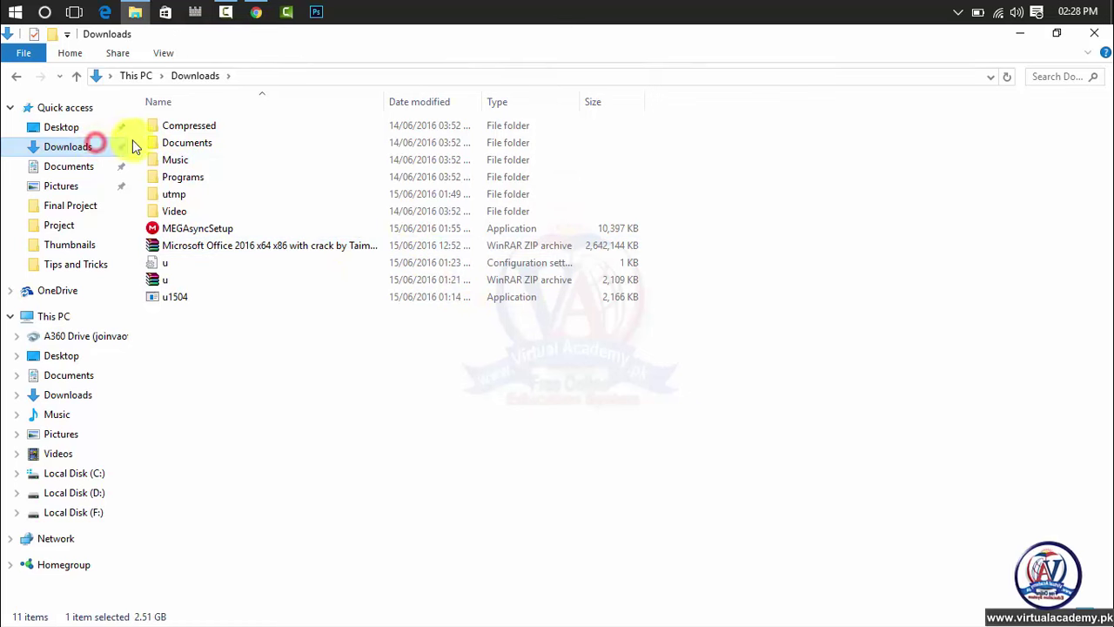
- Extract the Microsoft Office 2016 x64 x86 ZIP archive directly into the Downloads folder
left_click(275, 246)
right_click(316, 250)
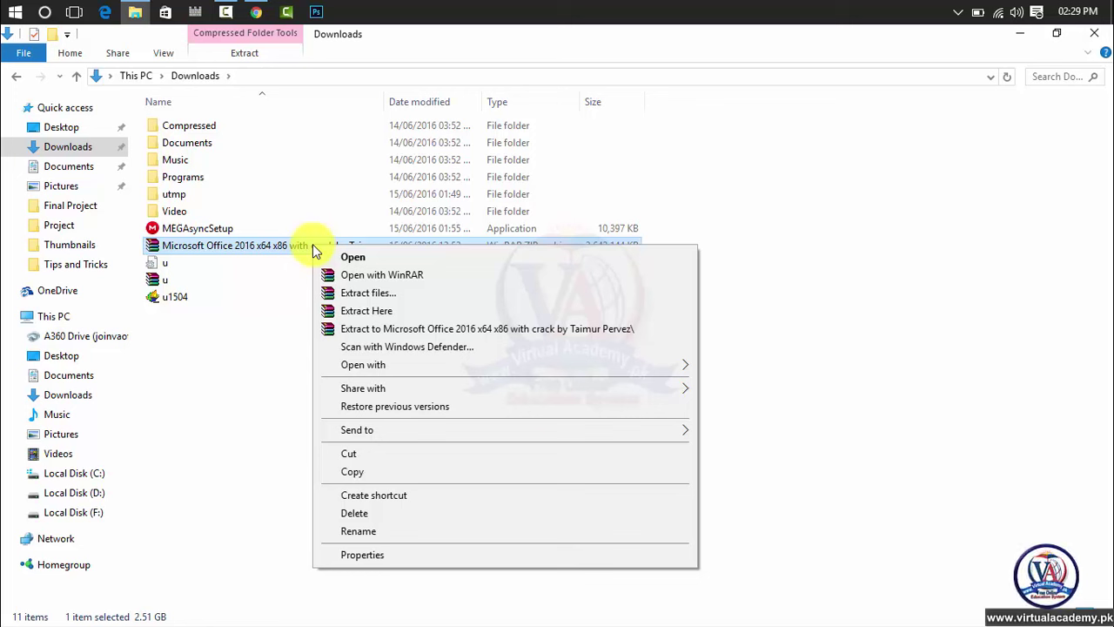
left_click(379, 315)
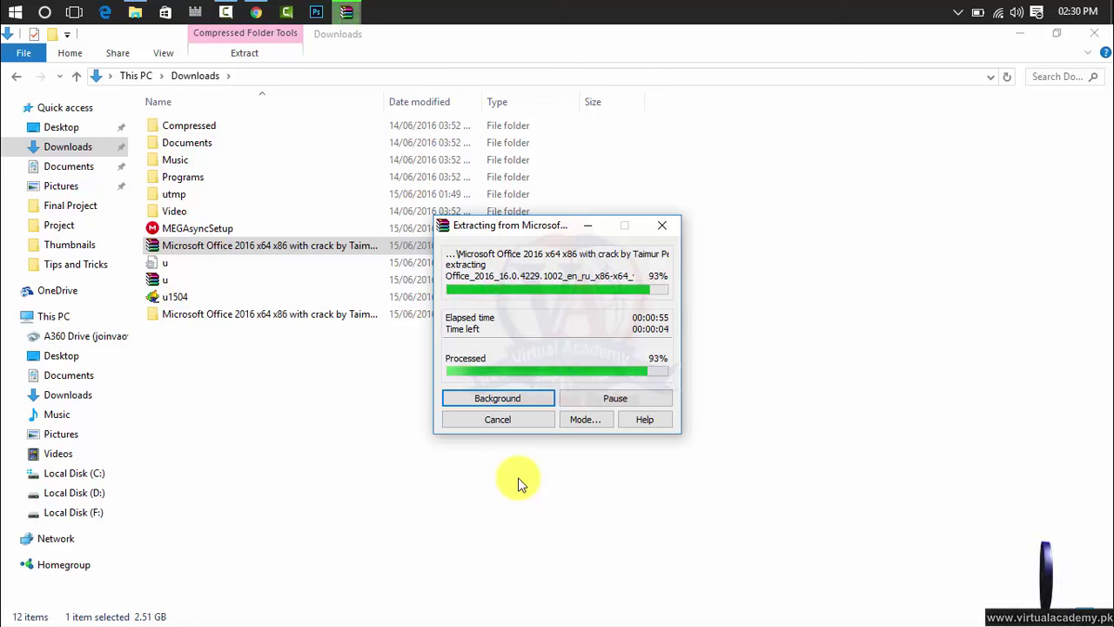
- Look over the drives in This PC, and mount the Office_2016_16.0.4229.1002 disc image from the extracted Office folder
double_click(253, 317)
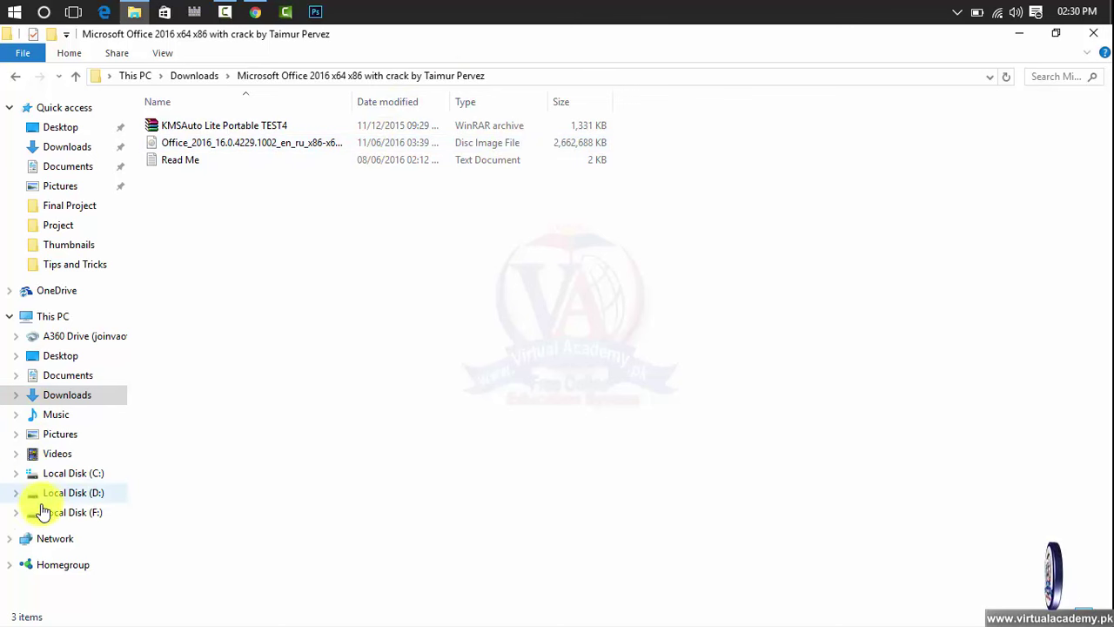
left_click(48, 319)
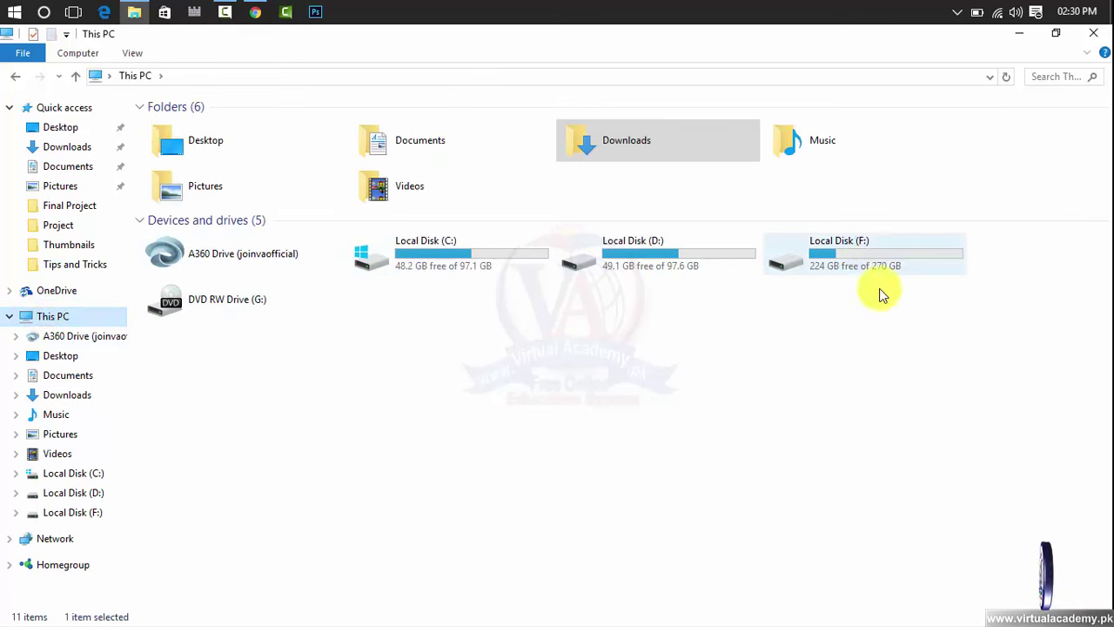
left_click(56, 146)
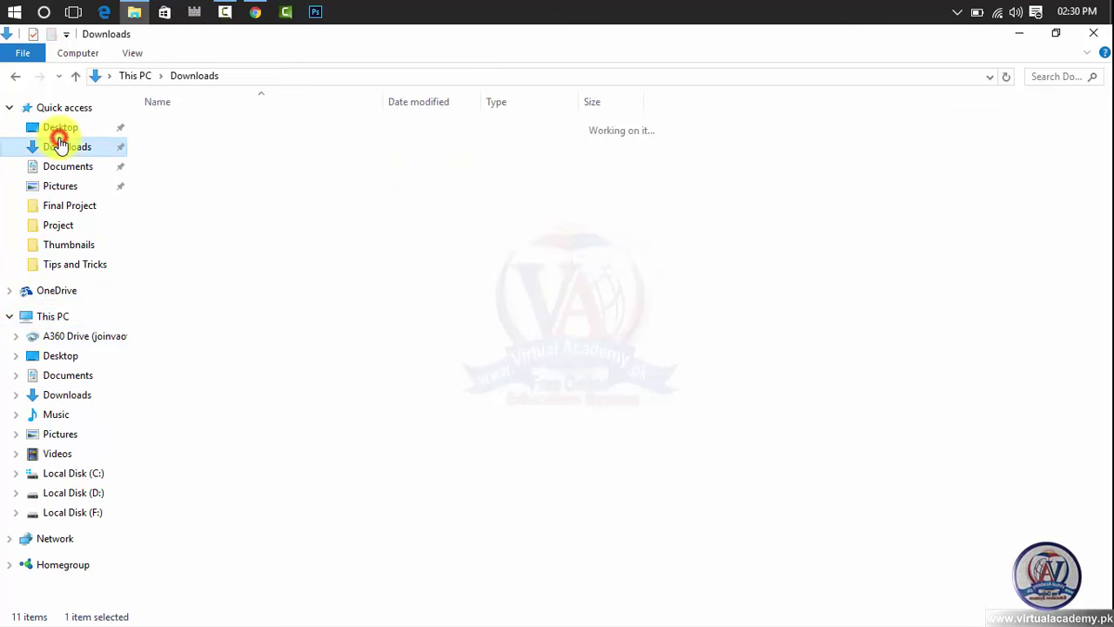
double_click(271, 158)
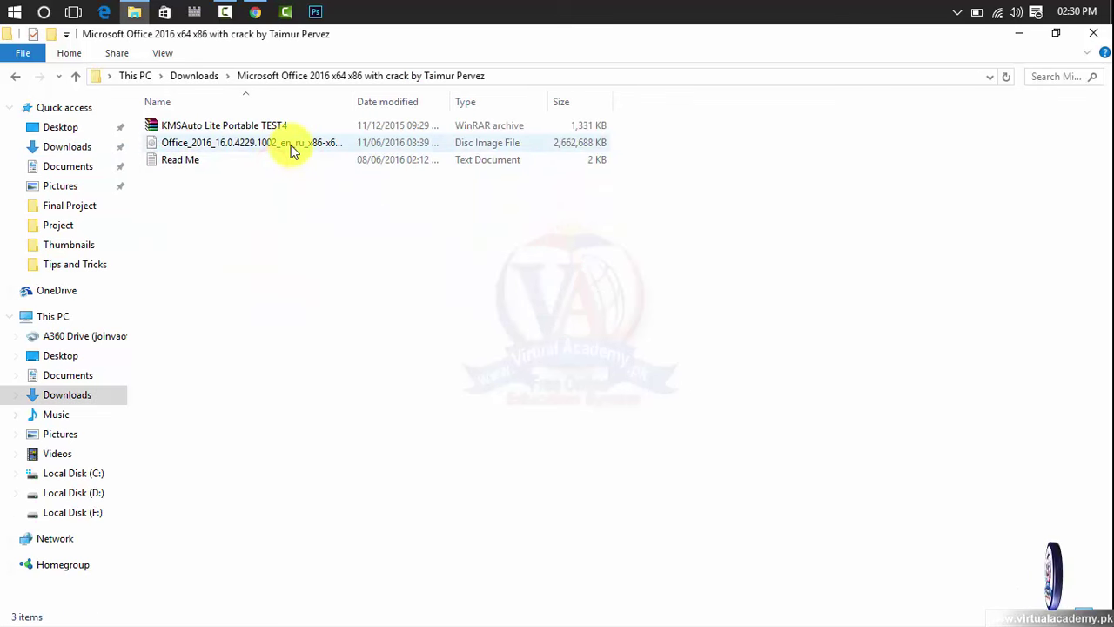
double_click(291, 145)
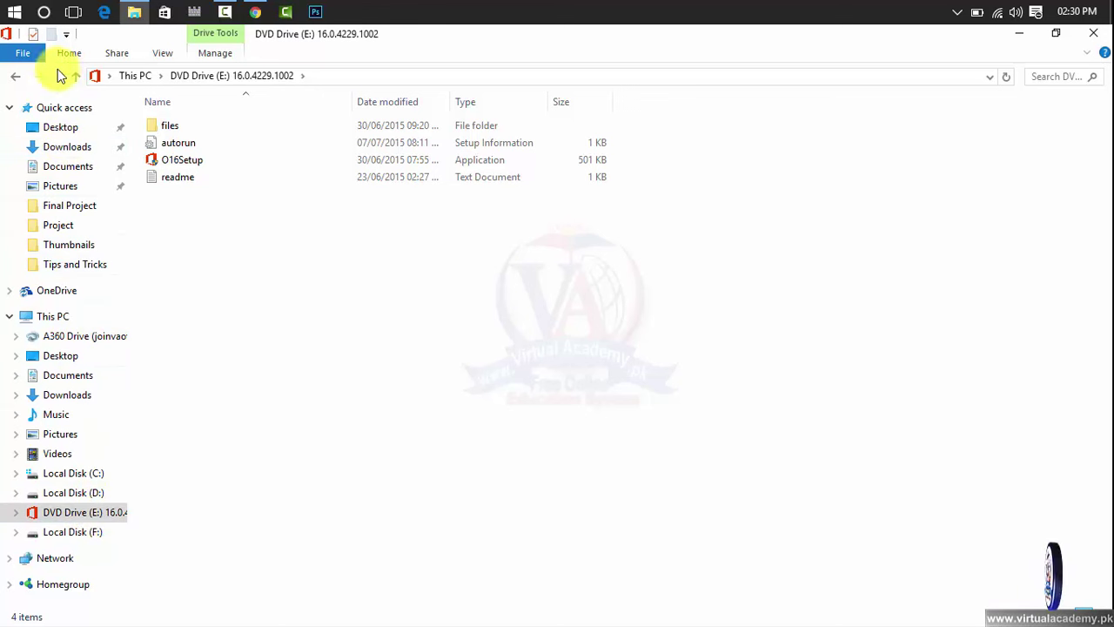
left_click(20, 15)
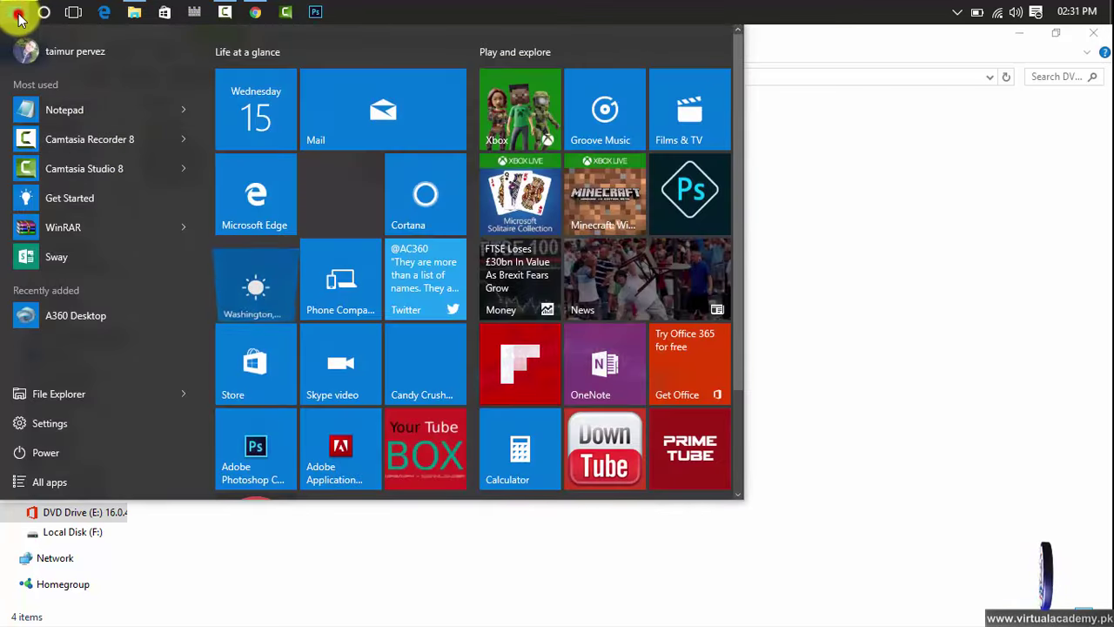
left_click(17, 16)
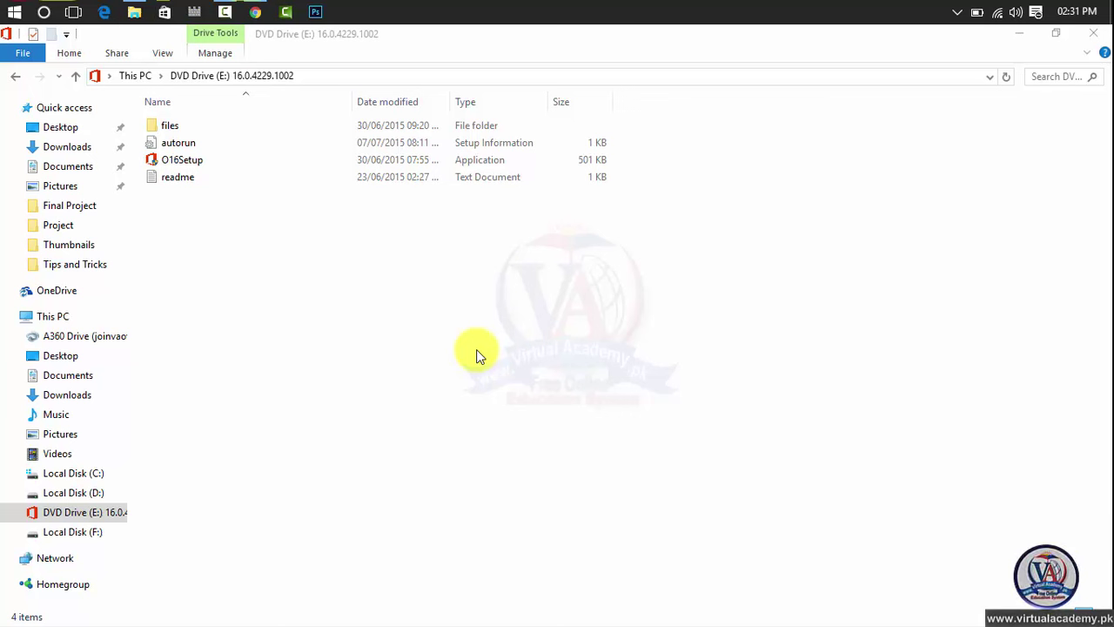
- Open the mounted 16.0.4229.1002 DVD drive (E:) from This PC and eject it
left_click(42, 513)
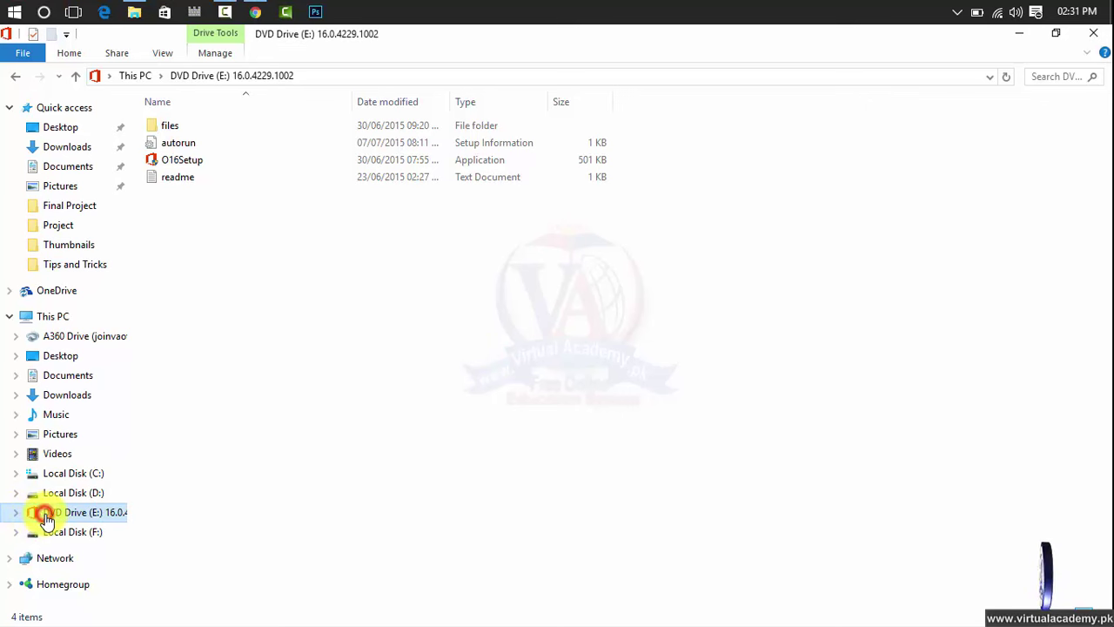
left_click(52, 317)
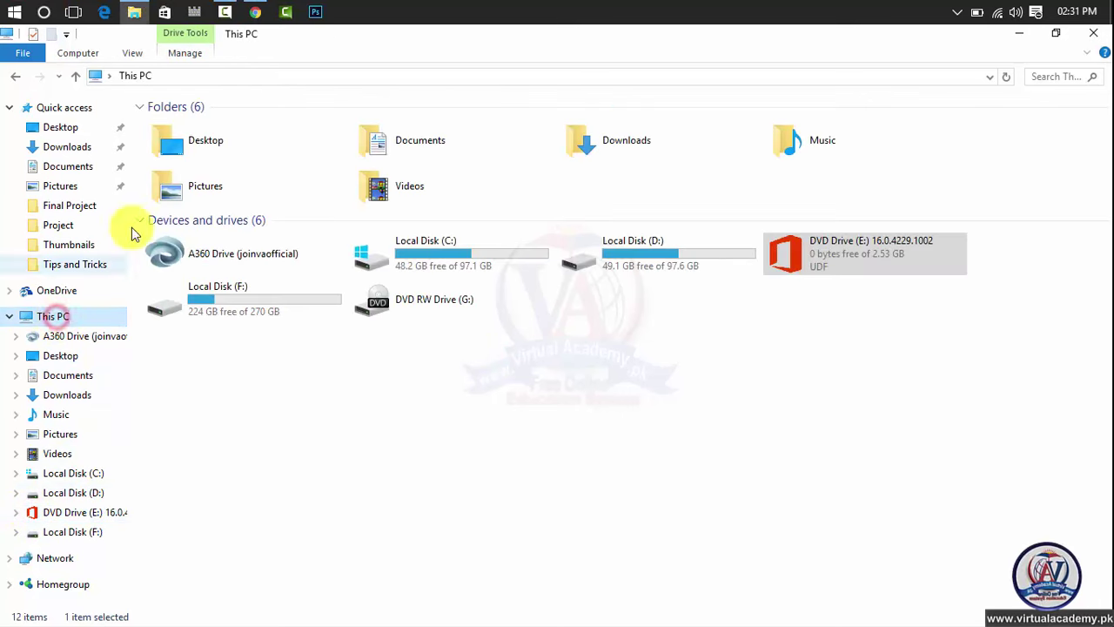
double_click(839, 255)
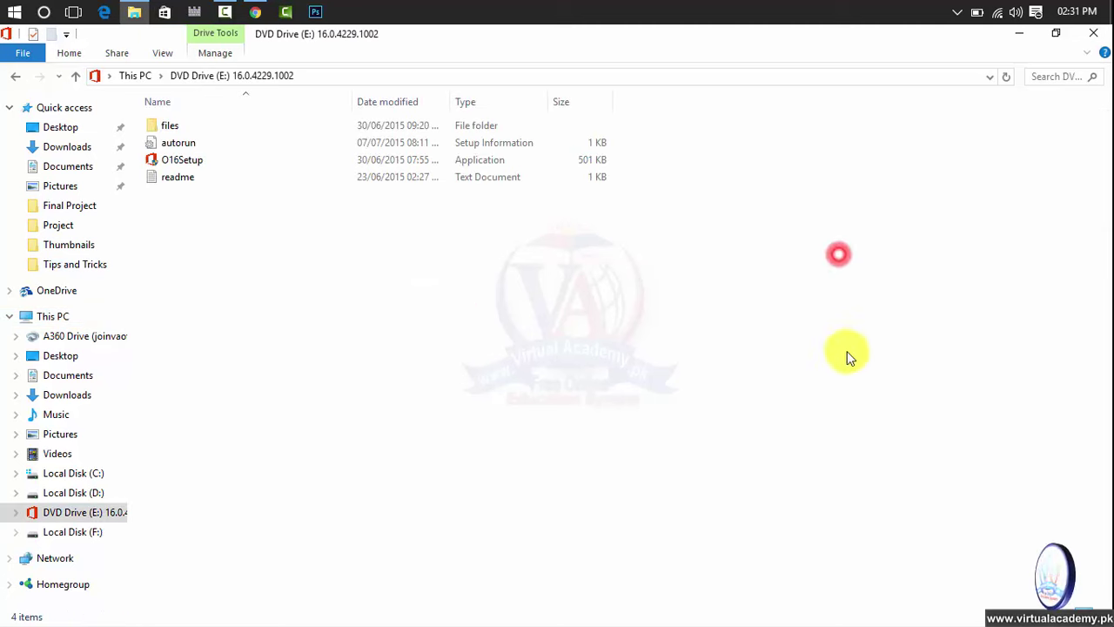
right_click(76, 519)
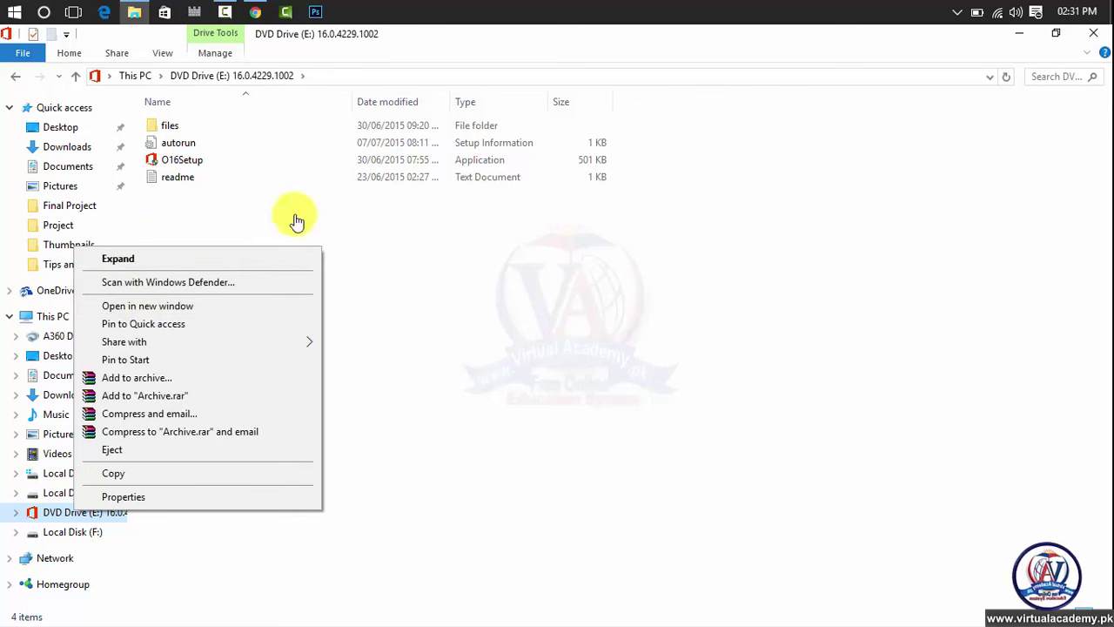
left_click(154, 455)
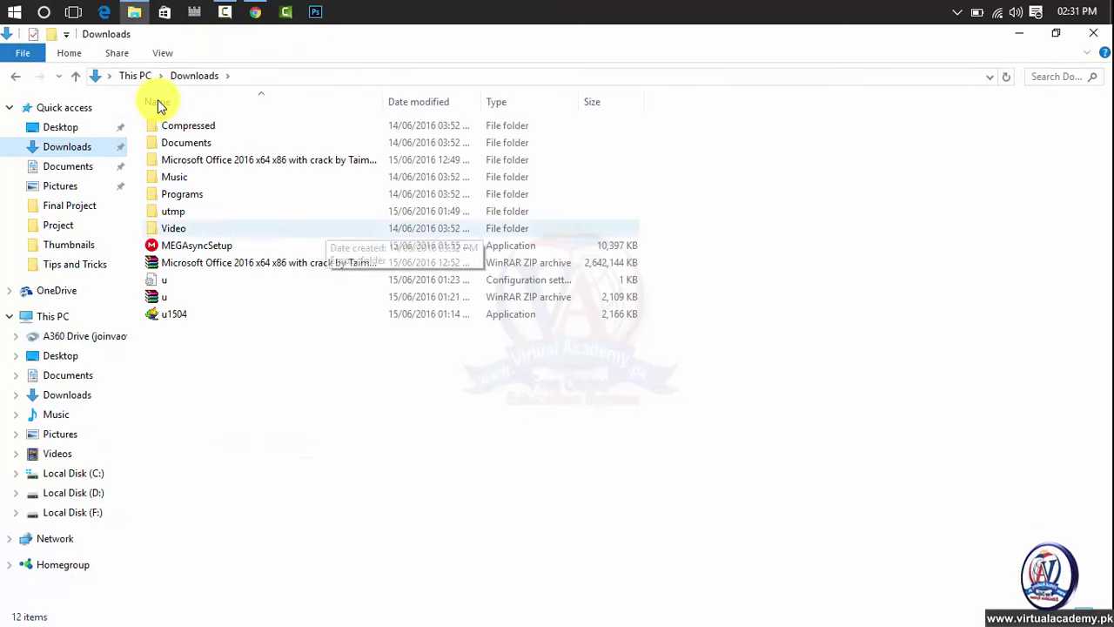
- Open the extracted Microsoft Office 2016 x64 x86 folder in Downloads again
key("Up")
key("Up")
key("Up")
key("Return")
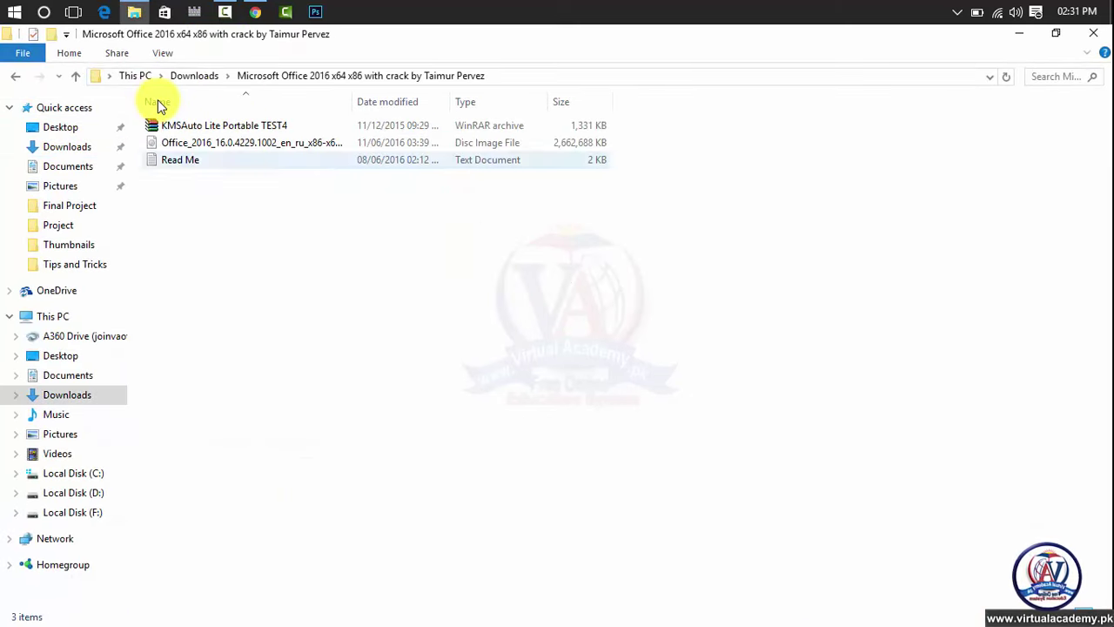
- Extract the contents of the Office_2016_16.0.4229.1002 disc image into its current folder with WinRAR
key("Up")
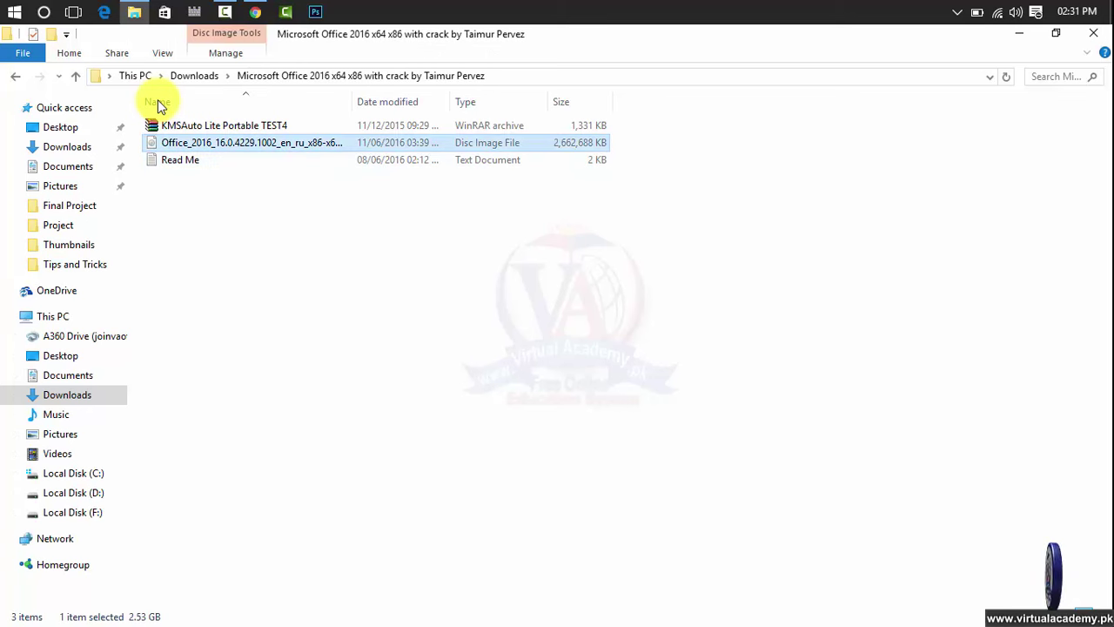
key("shift+F10")
key("Down")
key("Down")
key("Down")
key("Down")
key("Down")
key("Down")
key("Down")
key("Down")
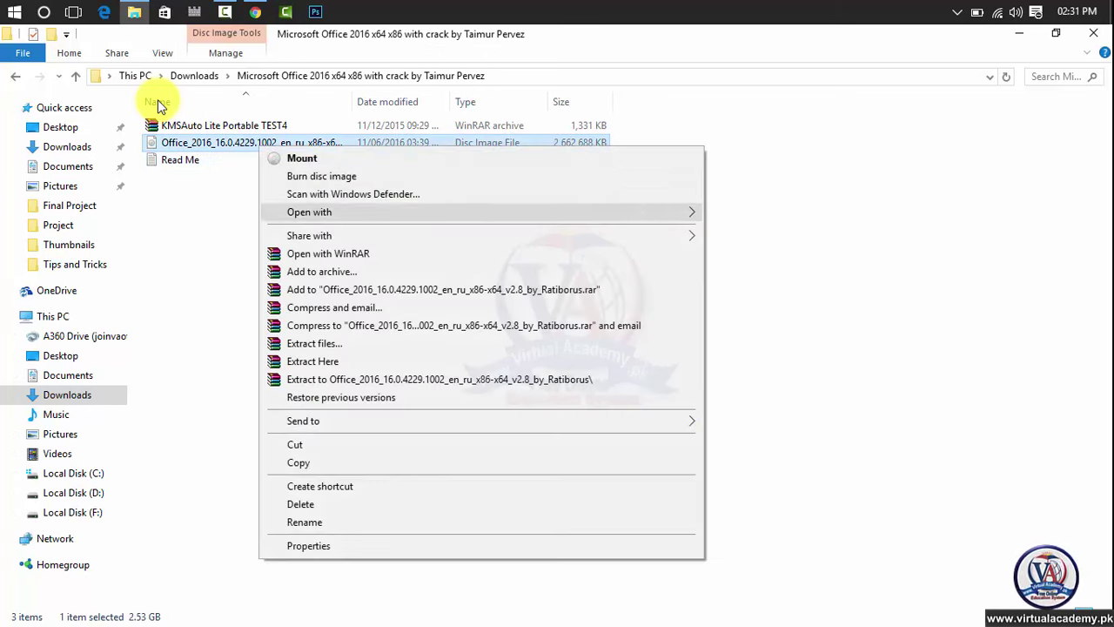
key("Down")
key("Down")
key("Down")
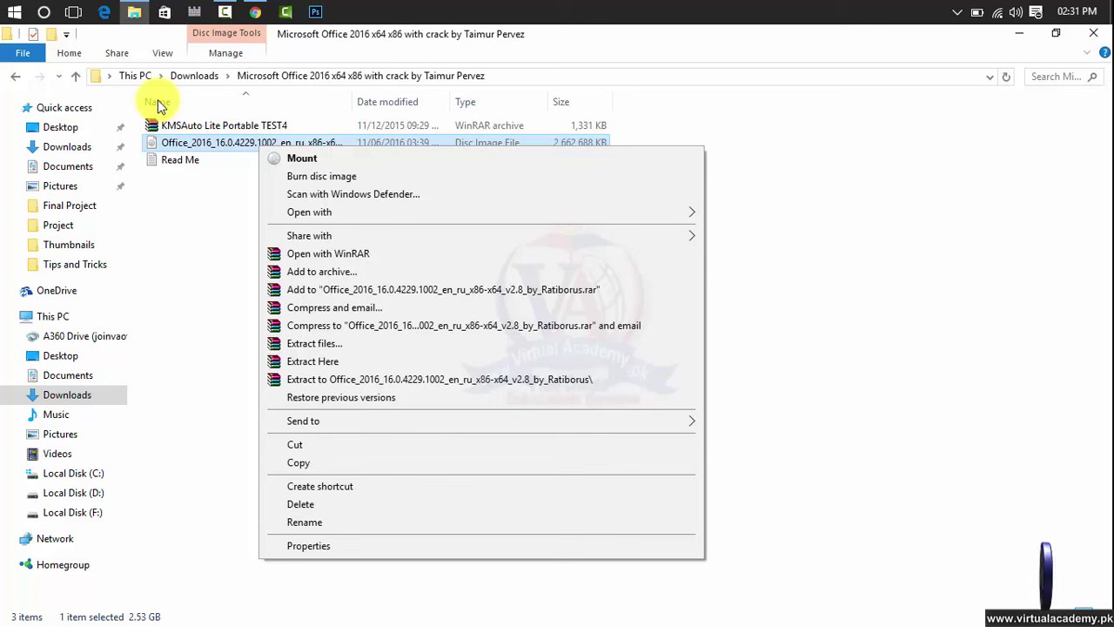
key("Down")
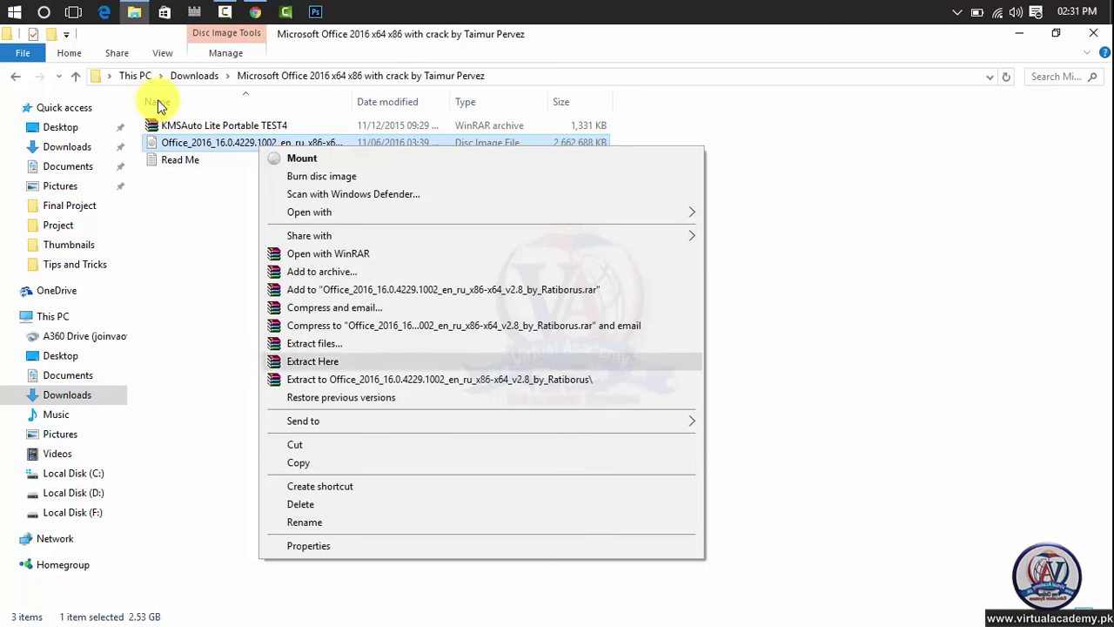
key("Up")
key("Down")
key("Return")
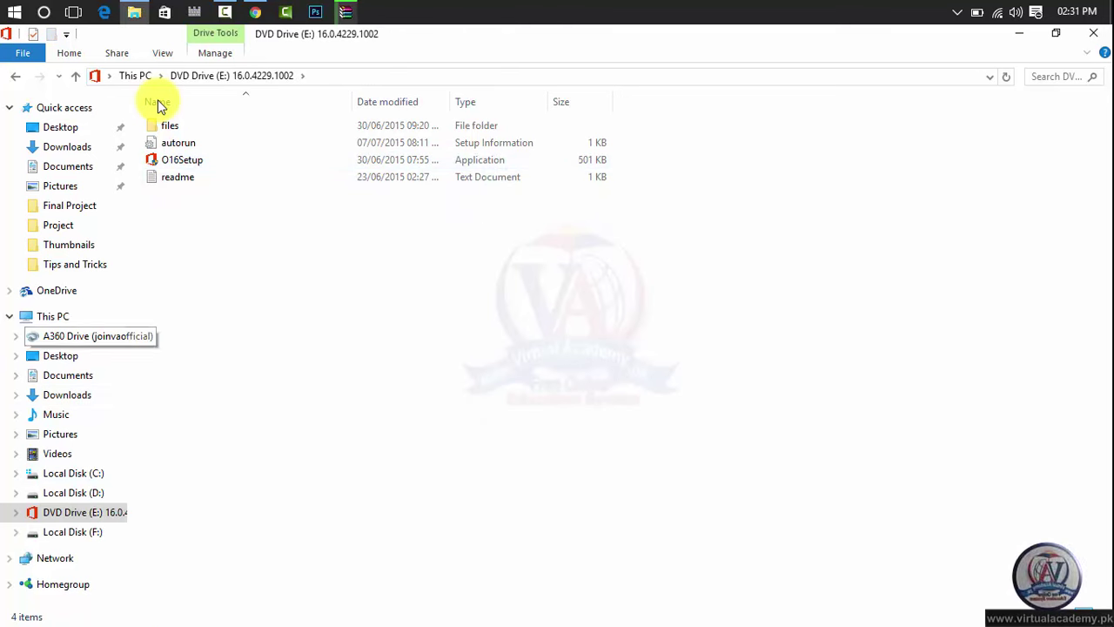
- Run O16Setup from the DVD drive (E:) and select the x64 version of Office 2016 ProPlus instead of x86
key("Up")
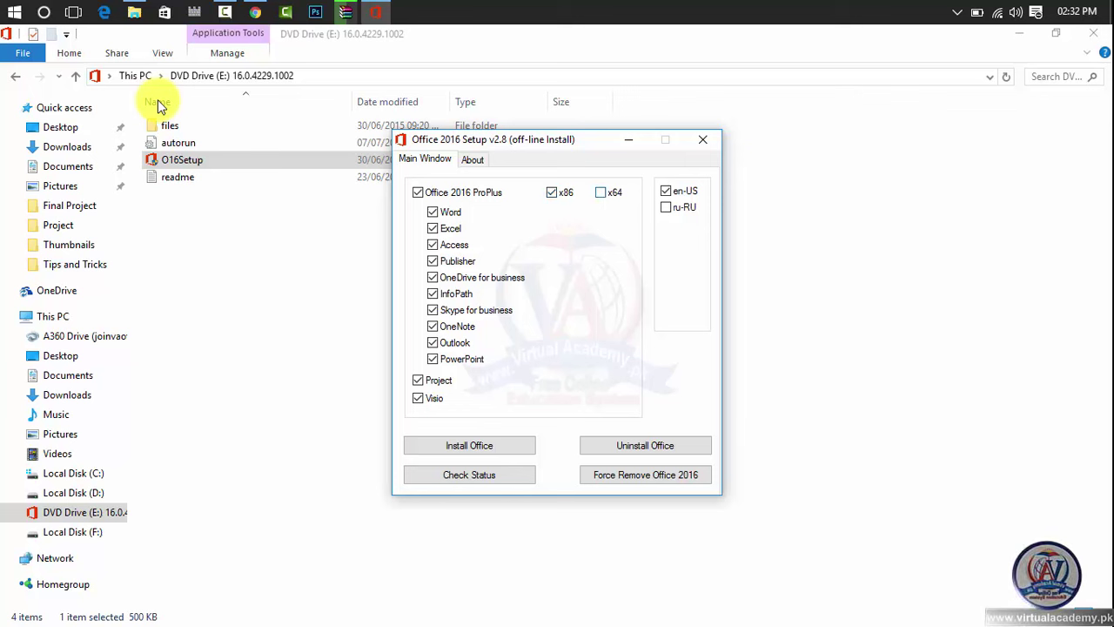
key("Tab")
key("space")
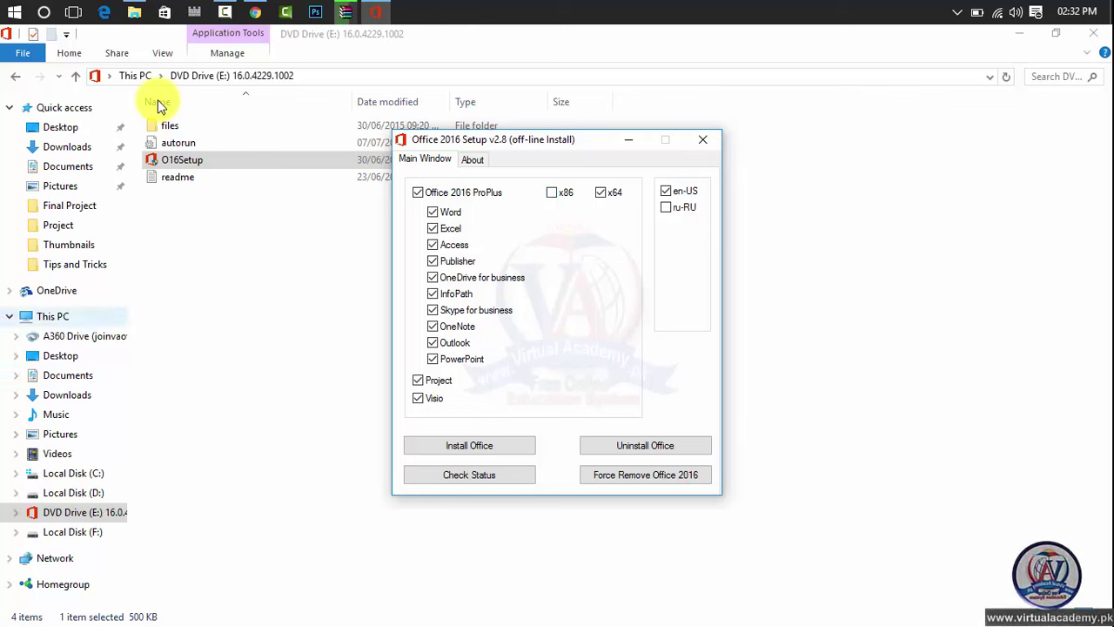
- View the system properties of This PC to check the Windows system type, and return to the Office 2016 setup
key("alt+F4")
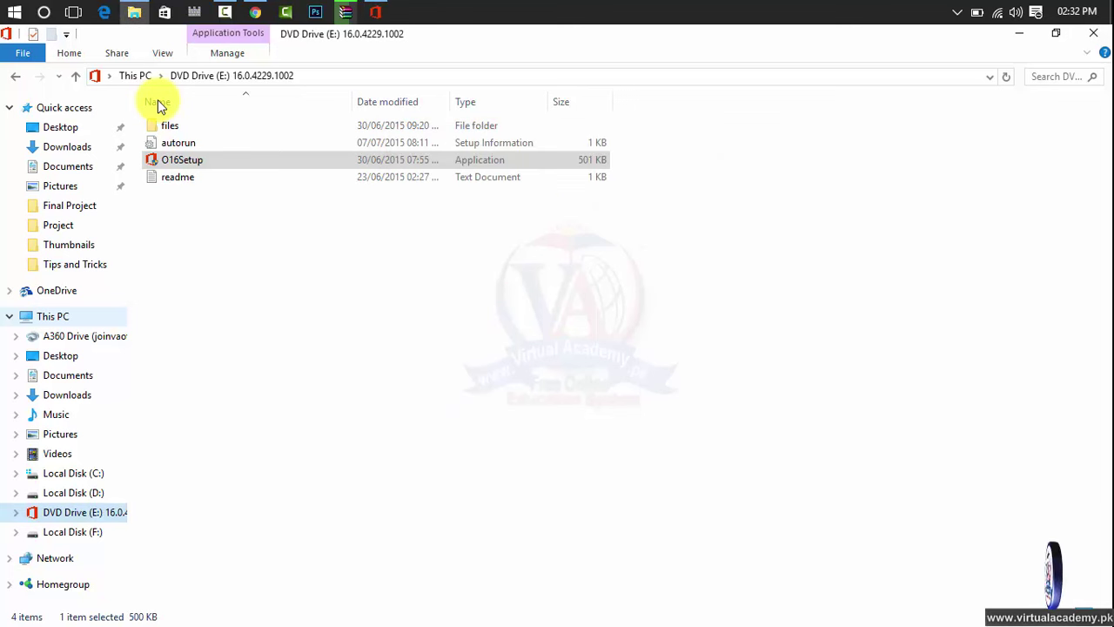
right_click(63, 317)
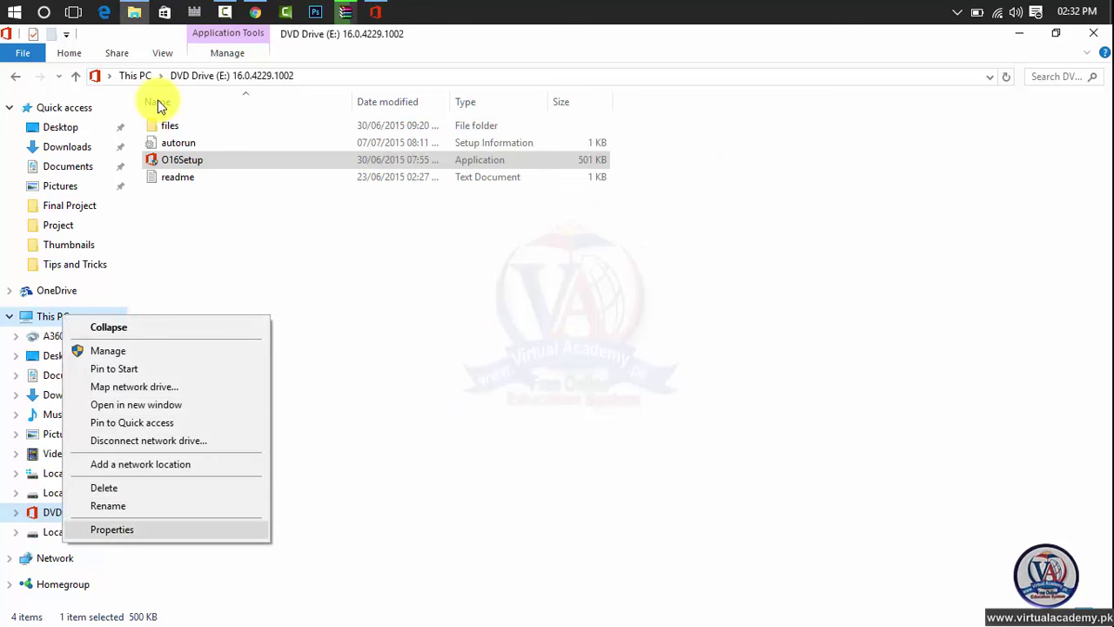
key("Return")
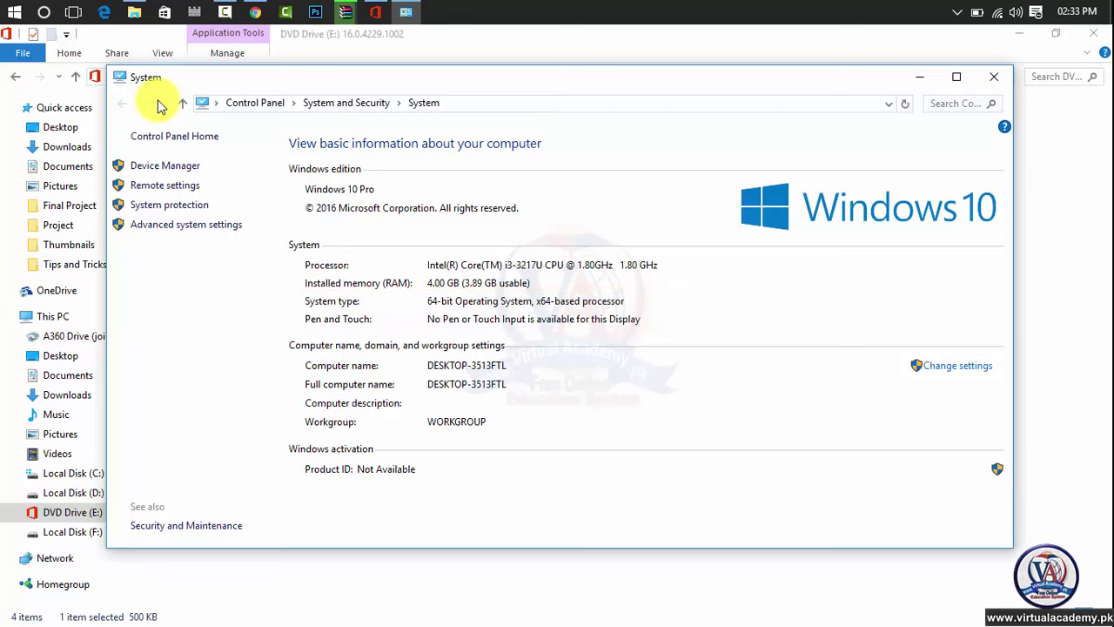
key("alt+F4")
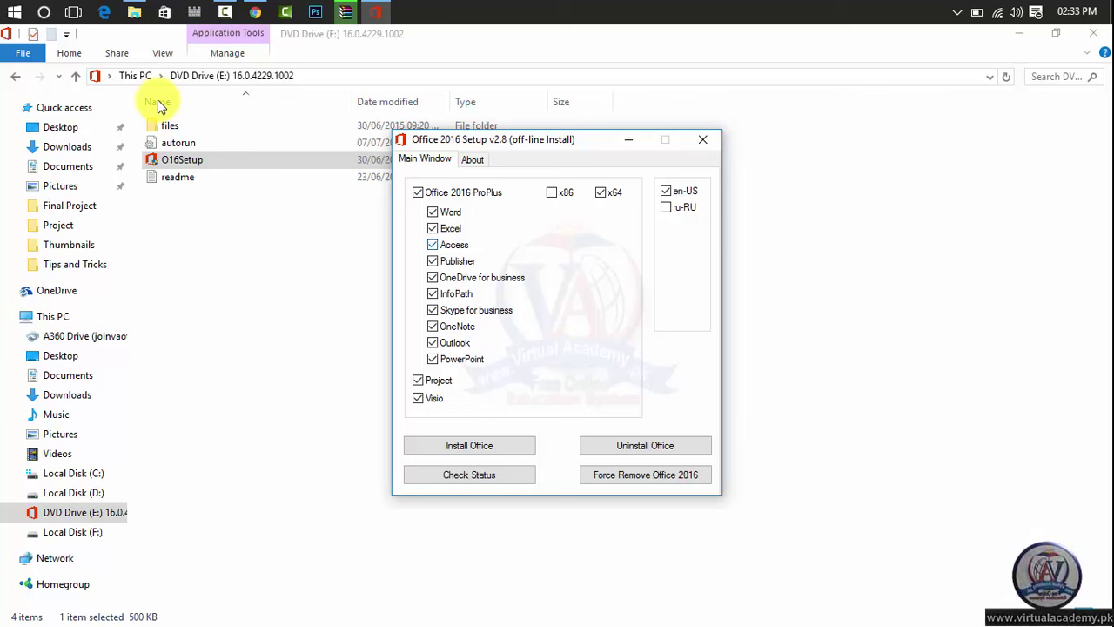
- Exclude Publisher, OneDrive for business, InfoPath, Skype for business, OneNote and Outlook from the Office 2016 ProPlus installation
key("space")
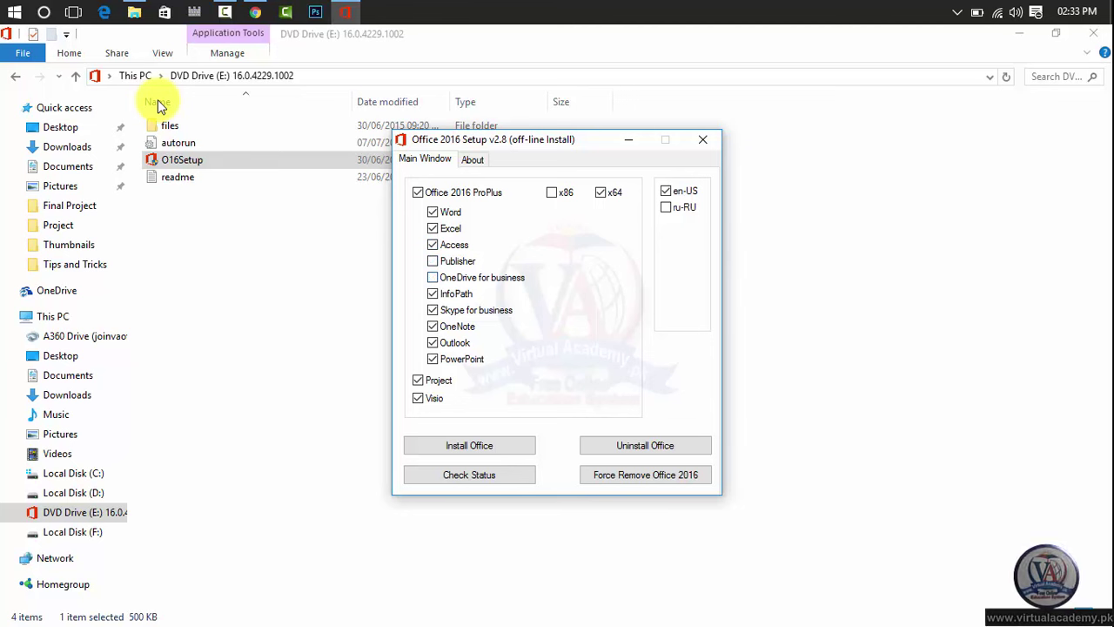
key("alt+Tab")
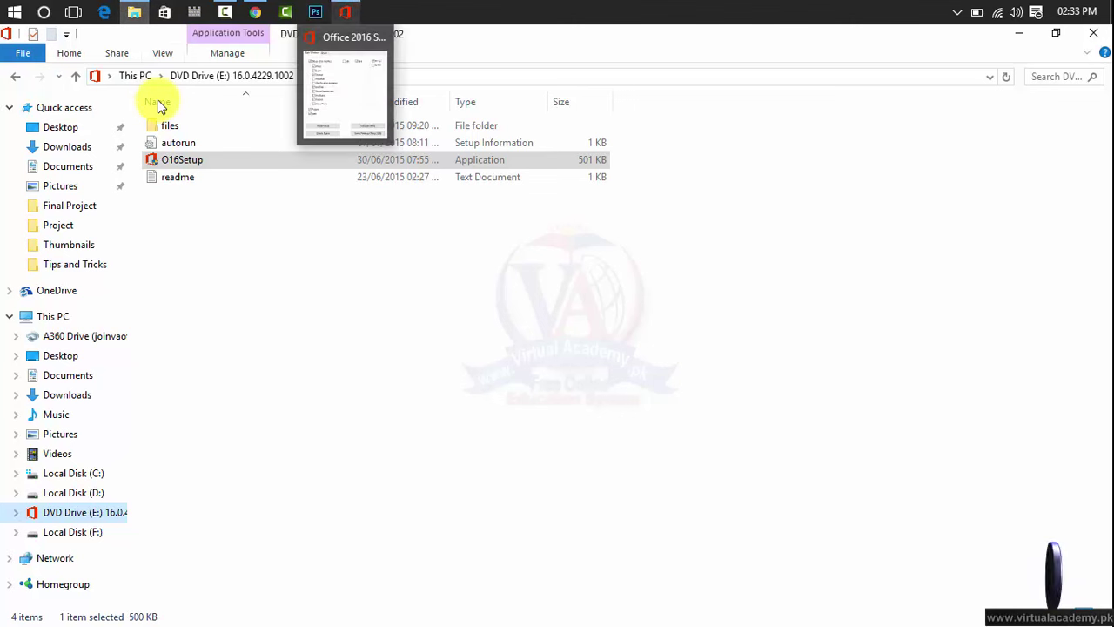
left_click(345, 11)
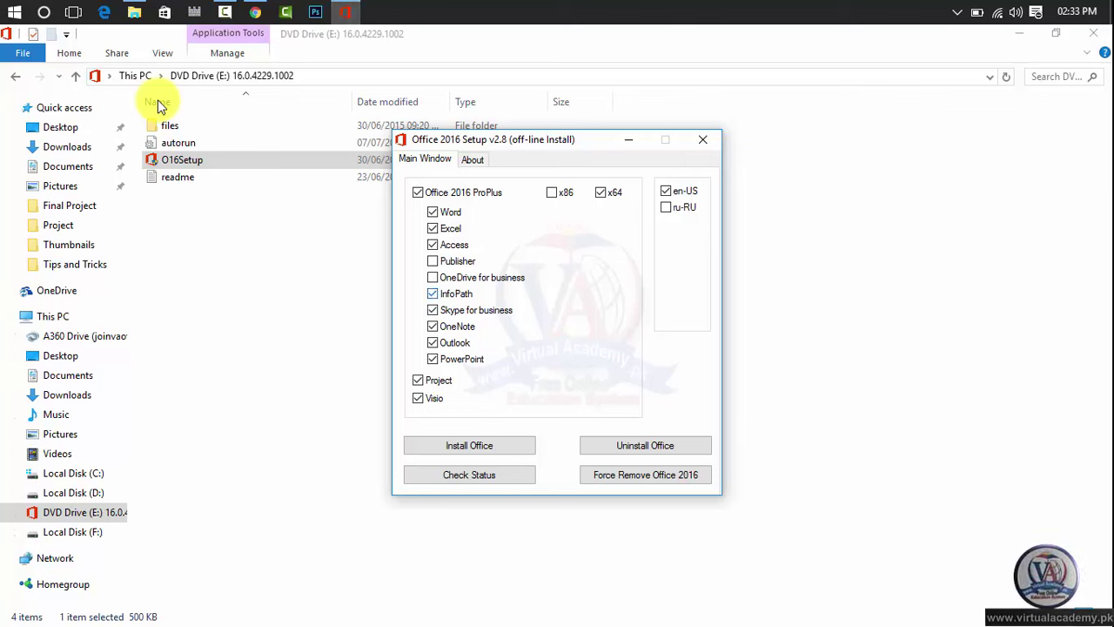
left_click(433, 294)
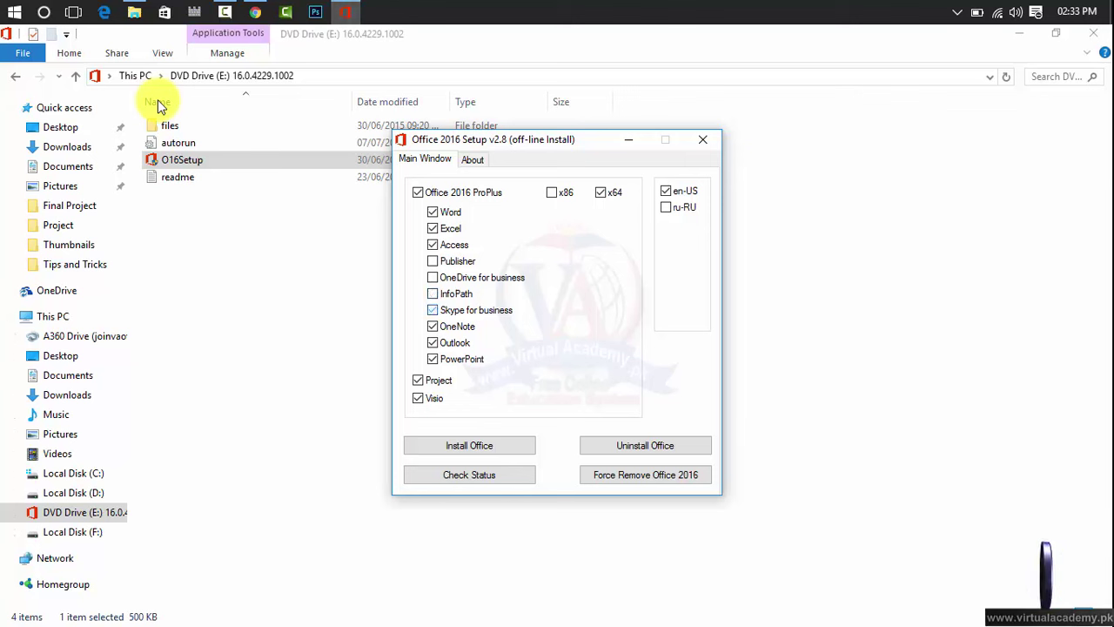
left_click(433, 310)
left_click(432, 327)
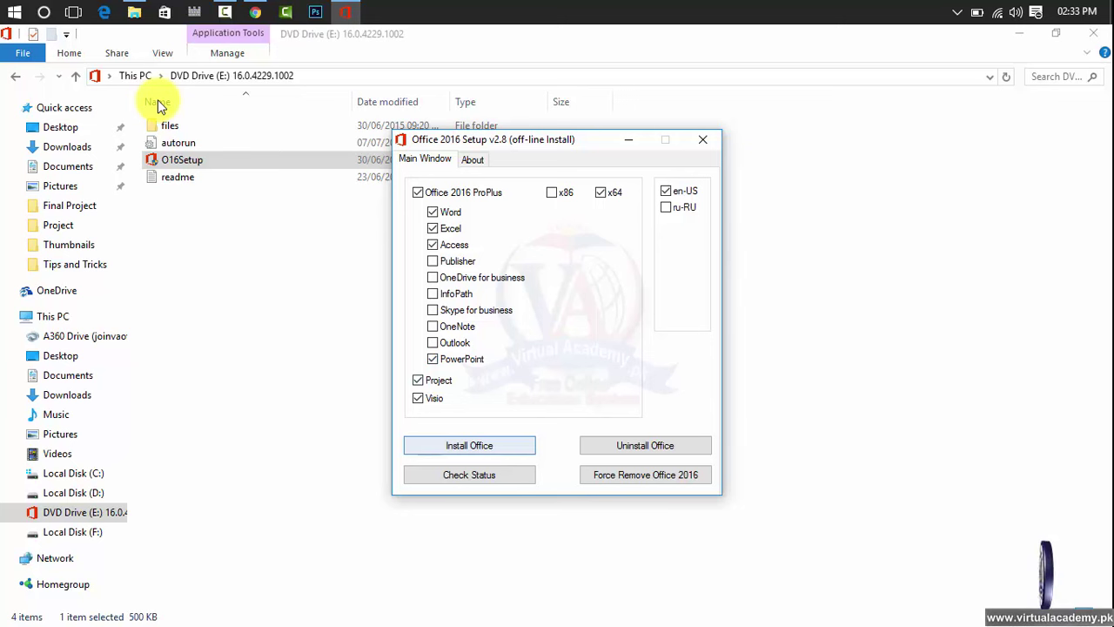
- Install the selected Office 2016 components and close the setup windows once the installation is complete
key("Return")
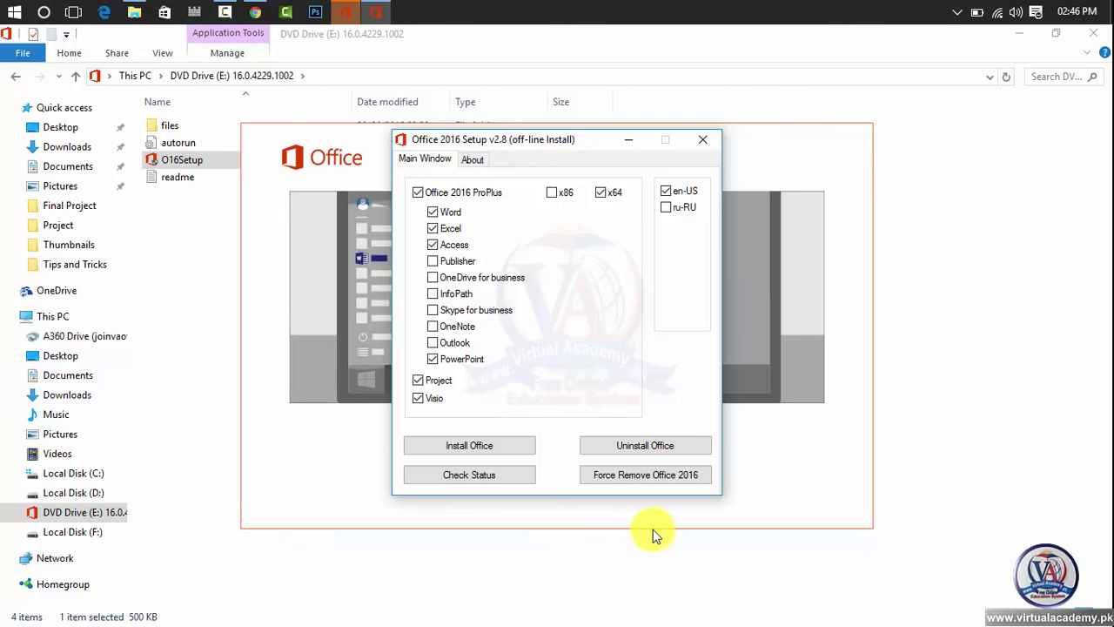
left_click(701, 142)
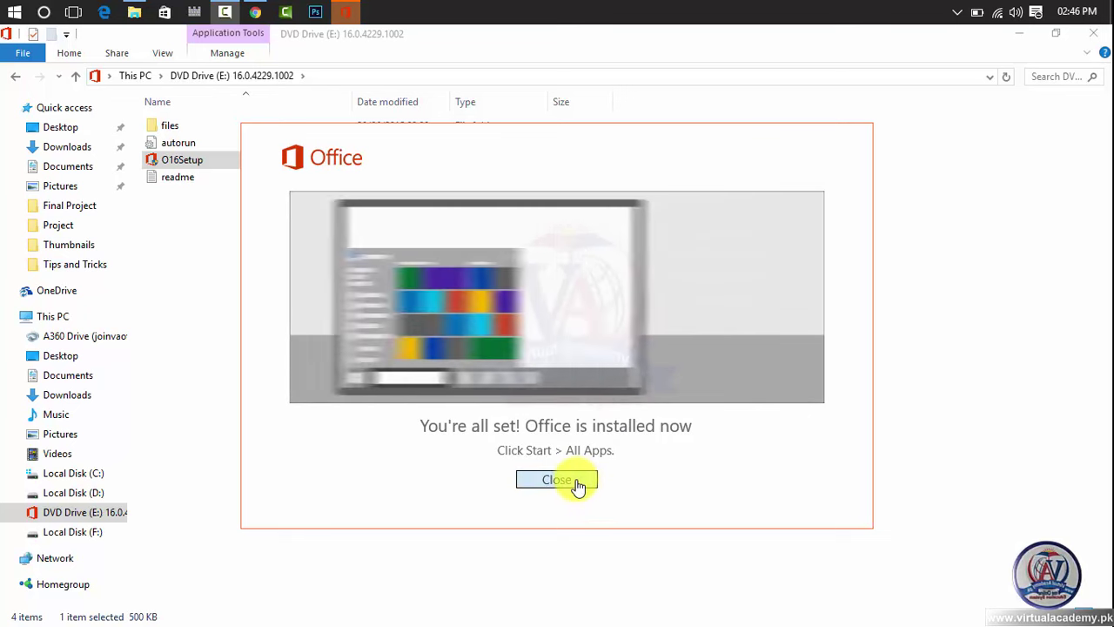
left_click(578, 481)
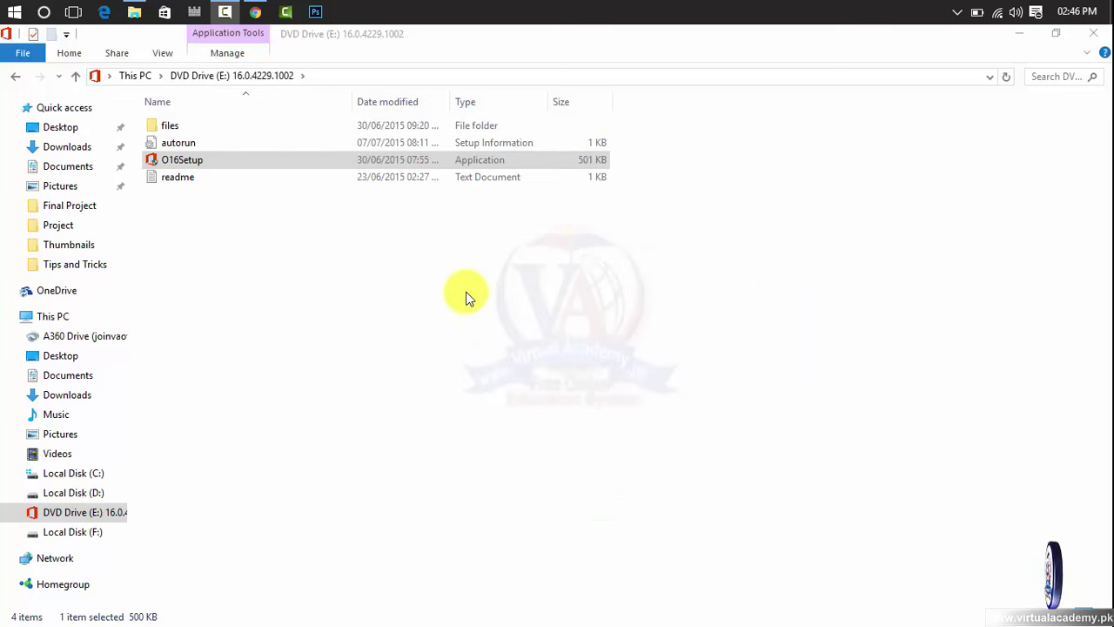
- Expand the recently added programs in the full app list and launch Word 2016
left_click(14, 11)
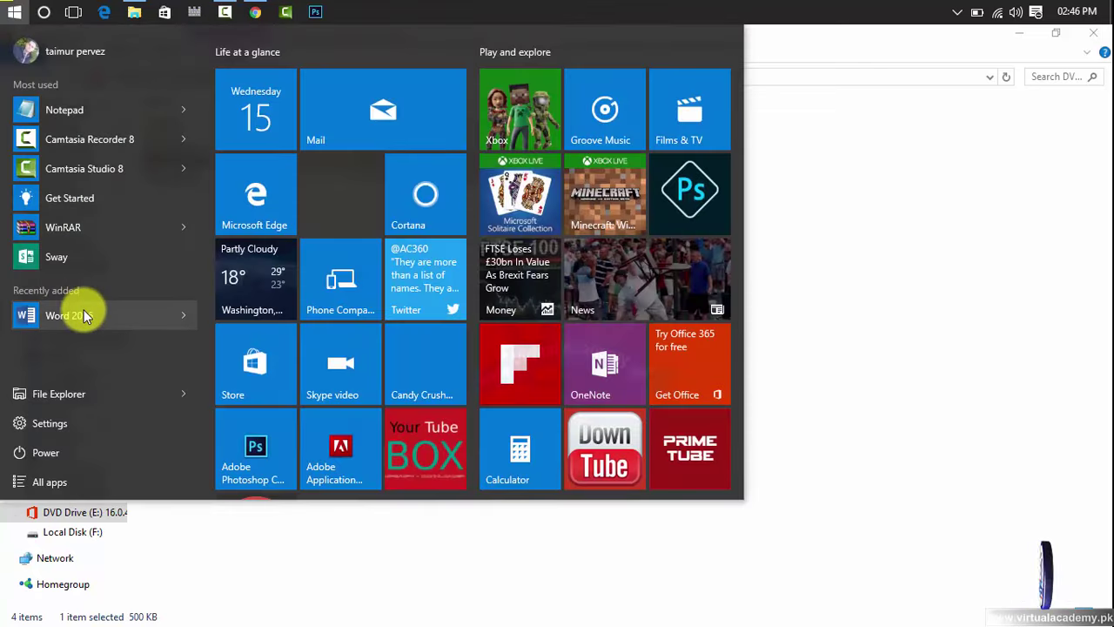
left_click(56, 483)
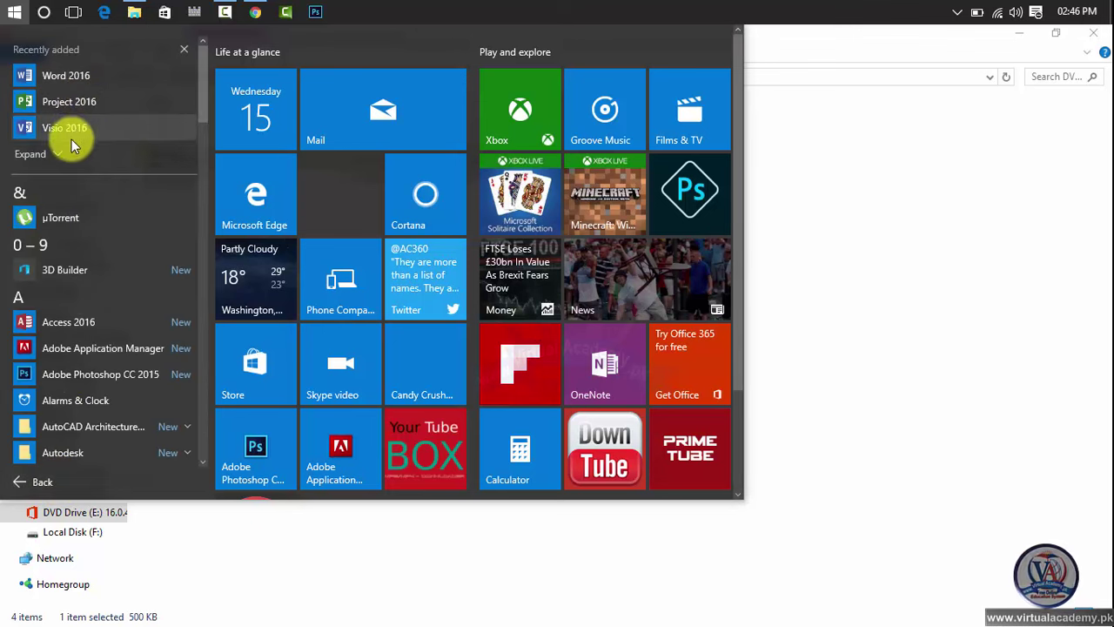
left_click(63, 155)
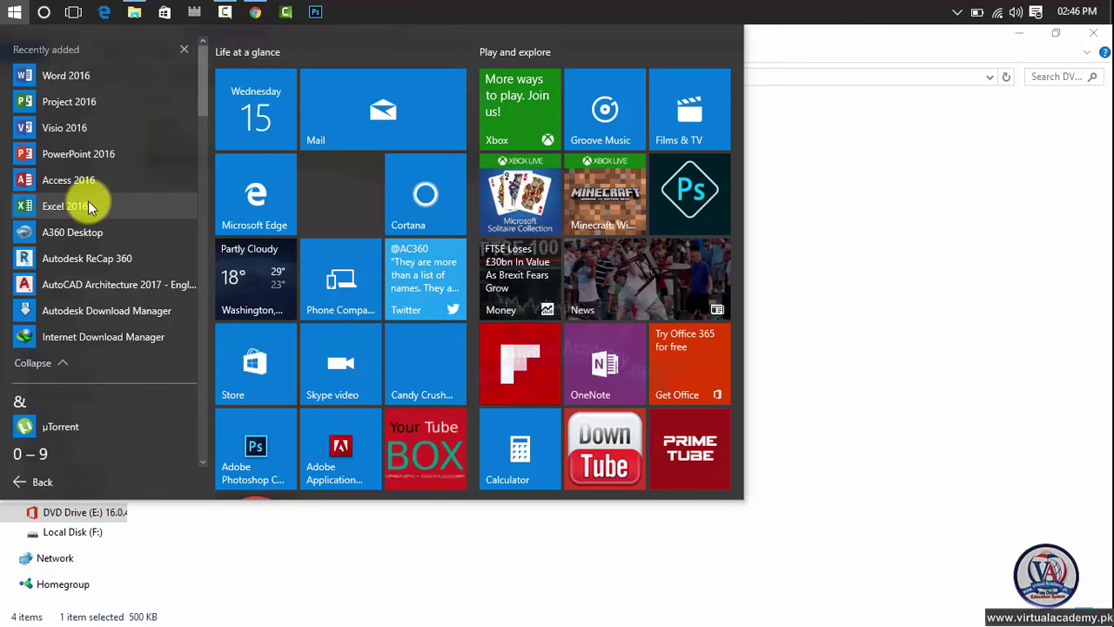
left_click(93, 84)
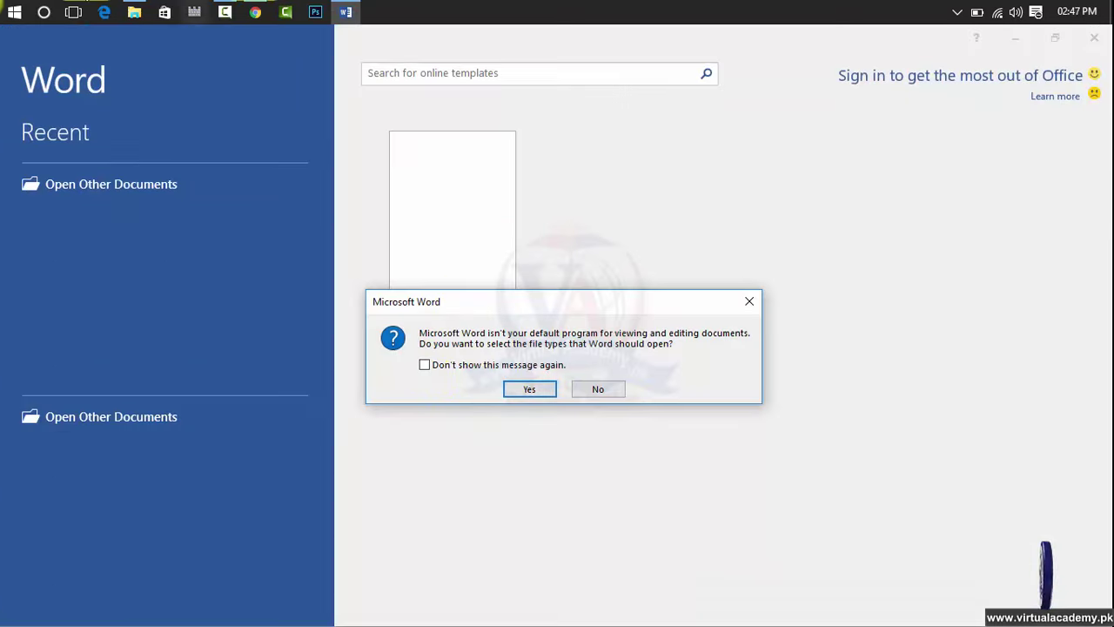
- Accept Word's default-program prompts, dismiss the product key request without entering a key, and close Word
left_click(458, 366)
left_click(524, 388)
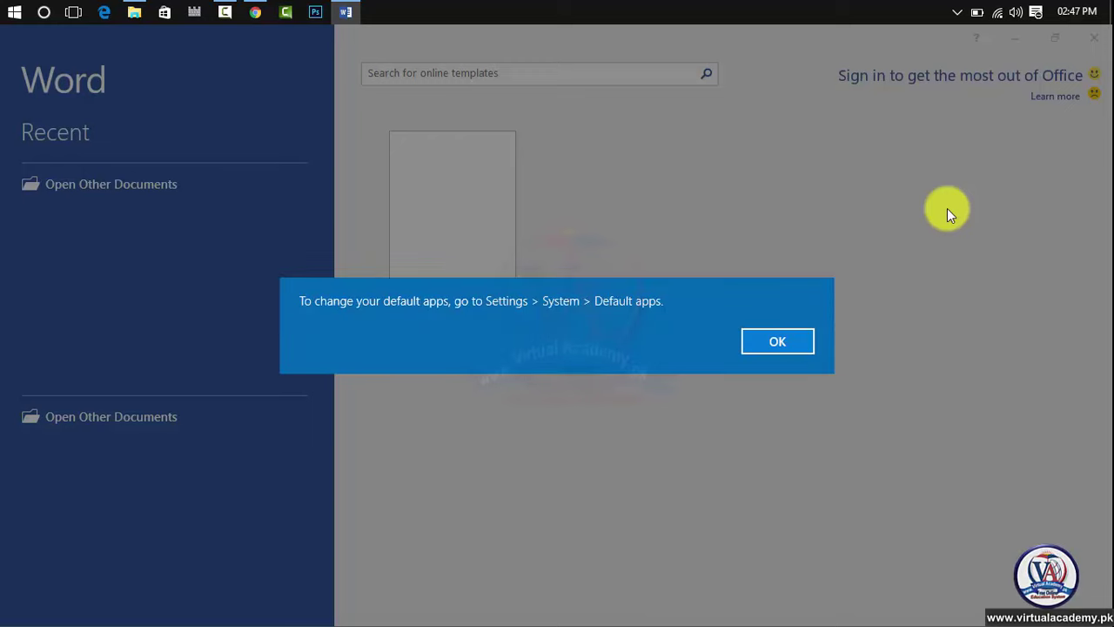
left_click(777, 342)
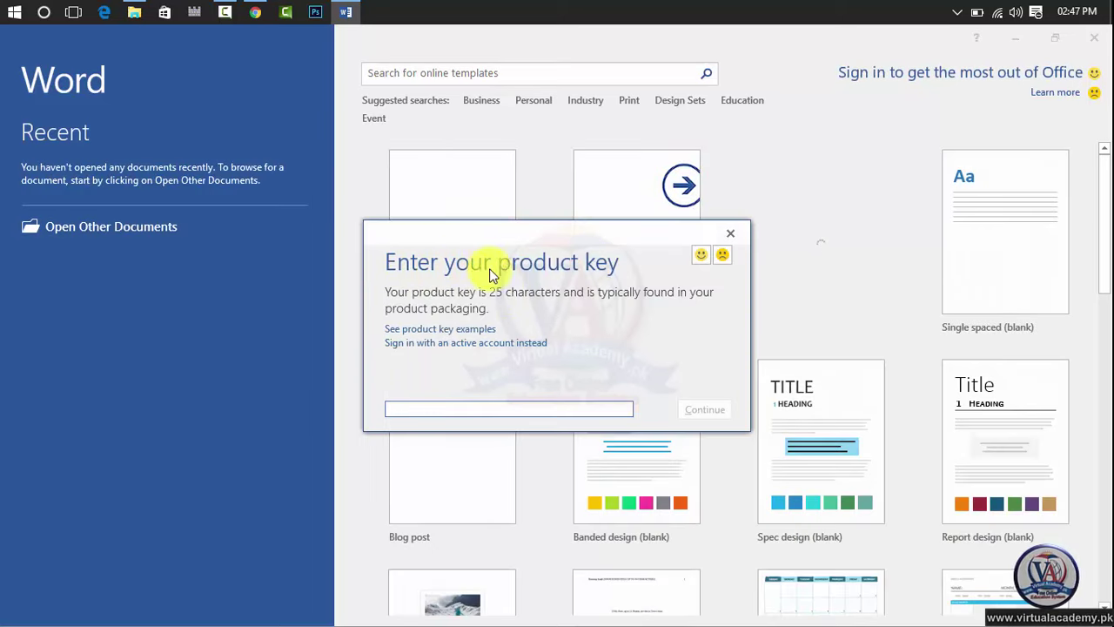
left_click(725, 236)
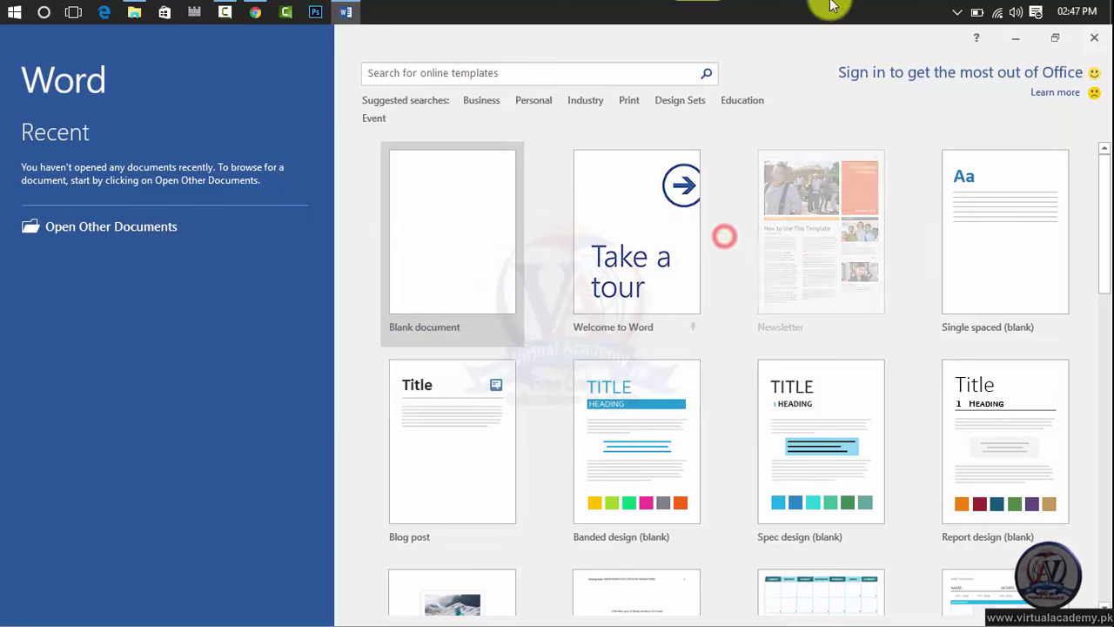
left_click(1086, 41)
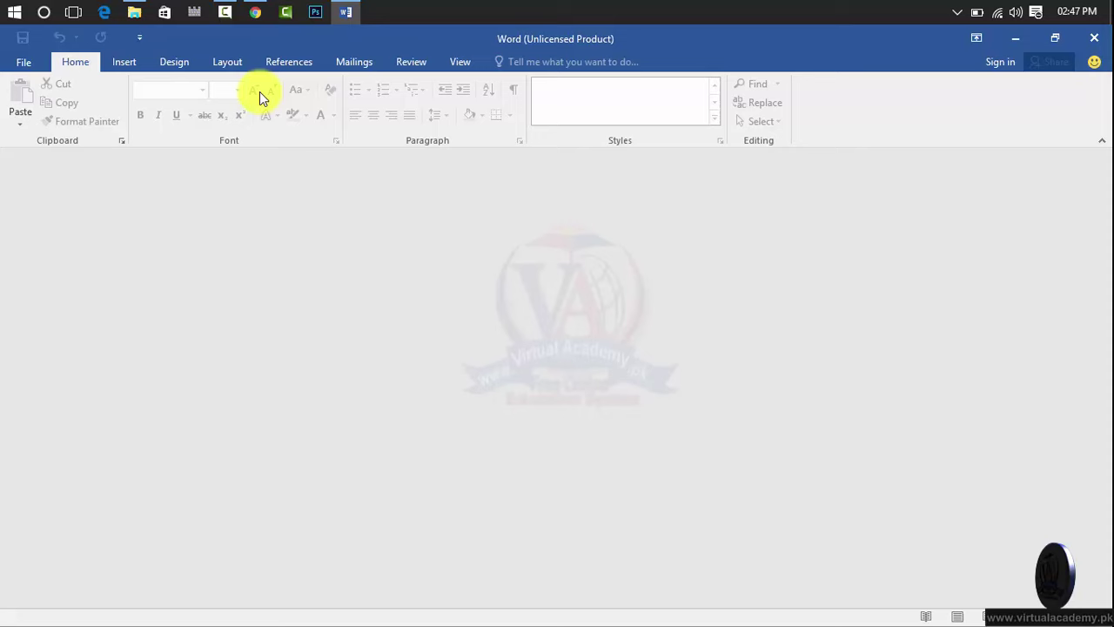
- Return to the extracted Microsoft Office 2016 folder in Downloads and extract the KMSAuto Lite Portable TEST4 archive there
mouse_move(134, 7)
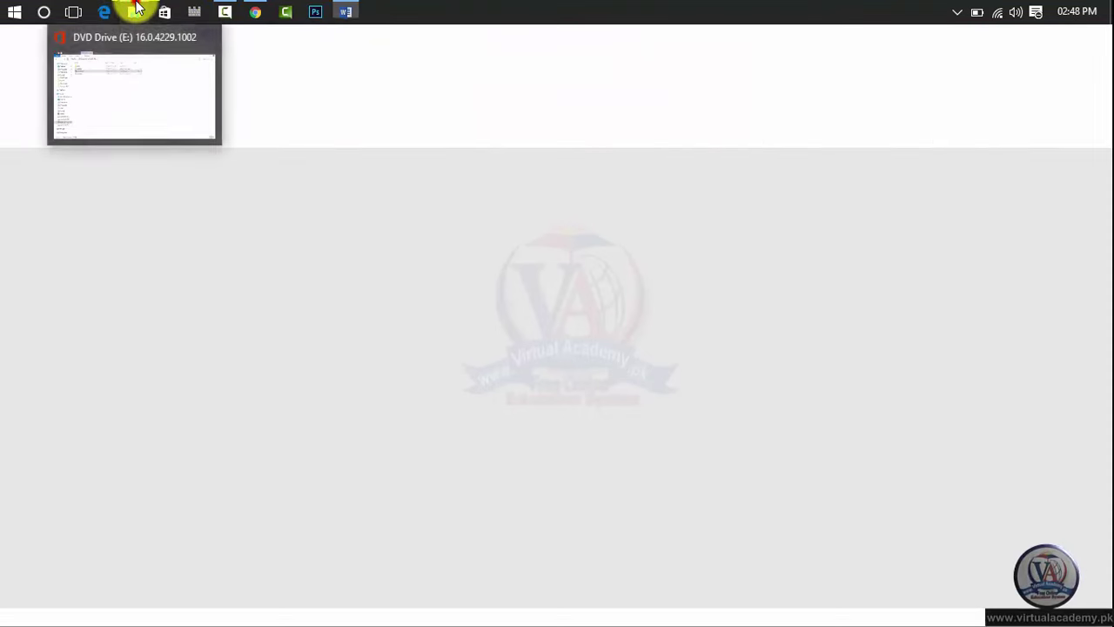
left_click(178, 109)
left_click(15, 76)
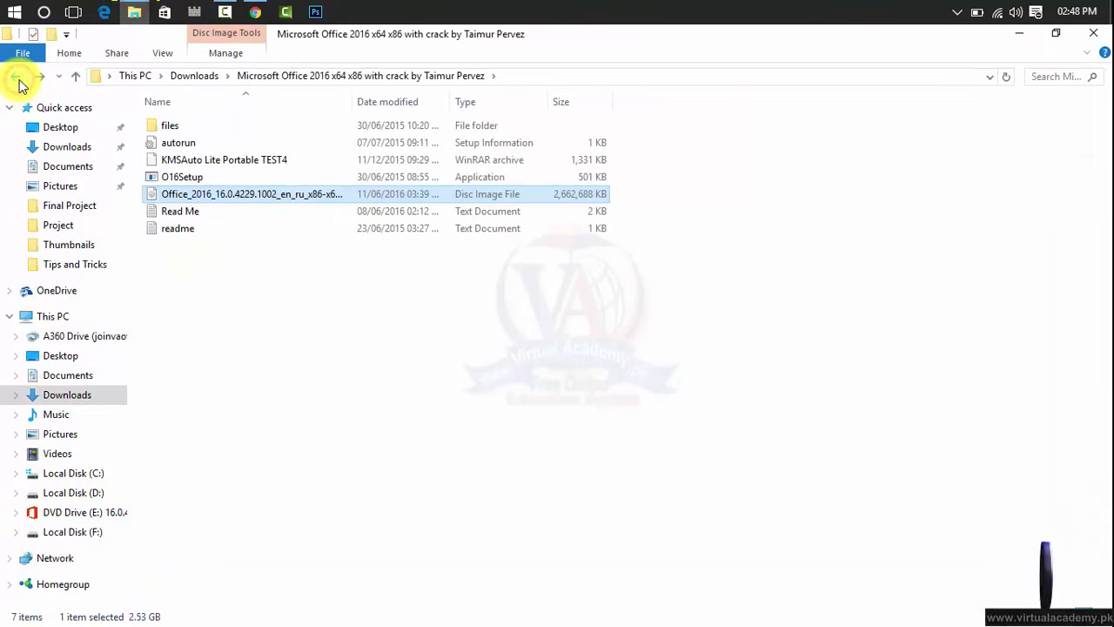
left_click(234, 159)
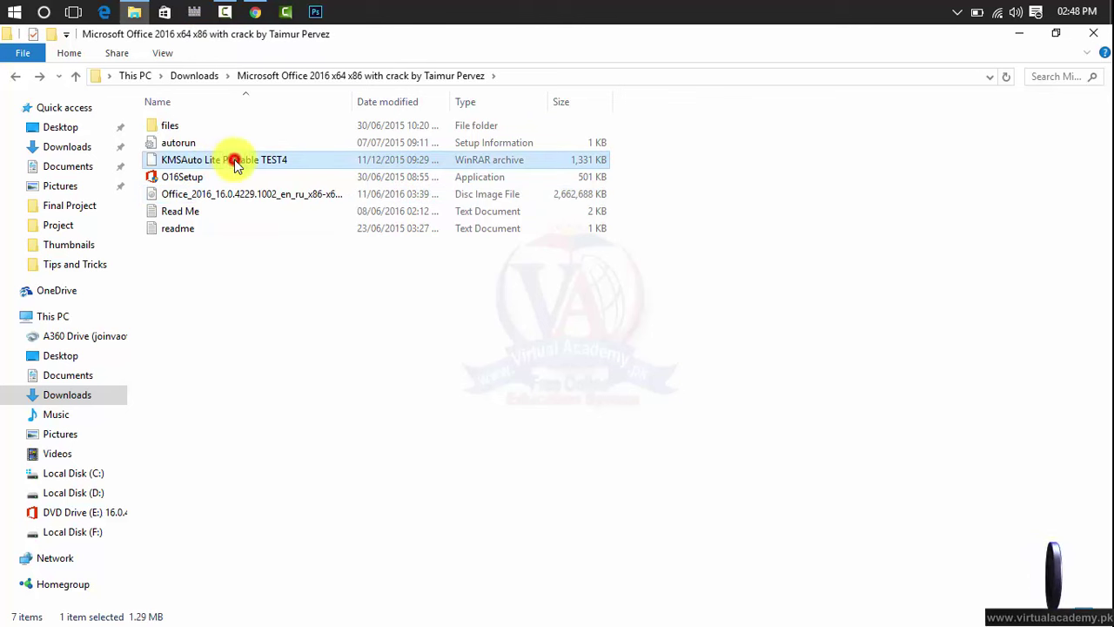
right_click(234, 159)
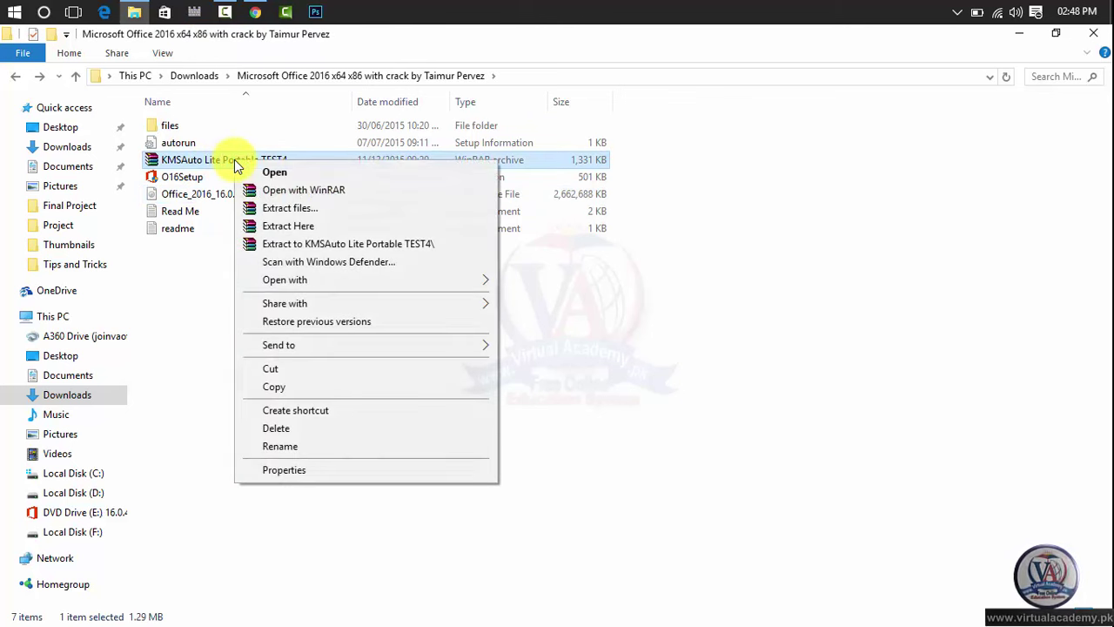
left_click(329, 228)
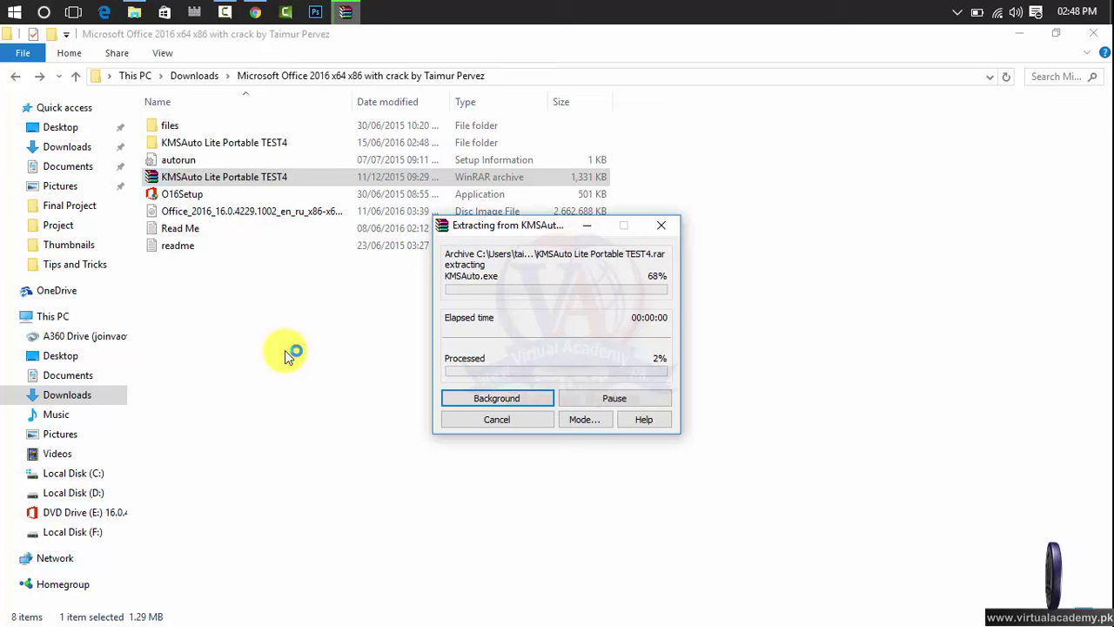
- Run KMSAuto from the extracted KMSAuto Lite Portable TEST4 folder and start its Office activation
double_click(250, 145)
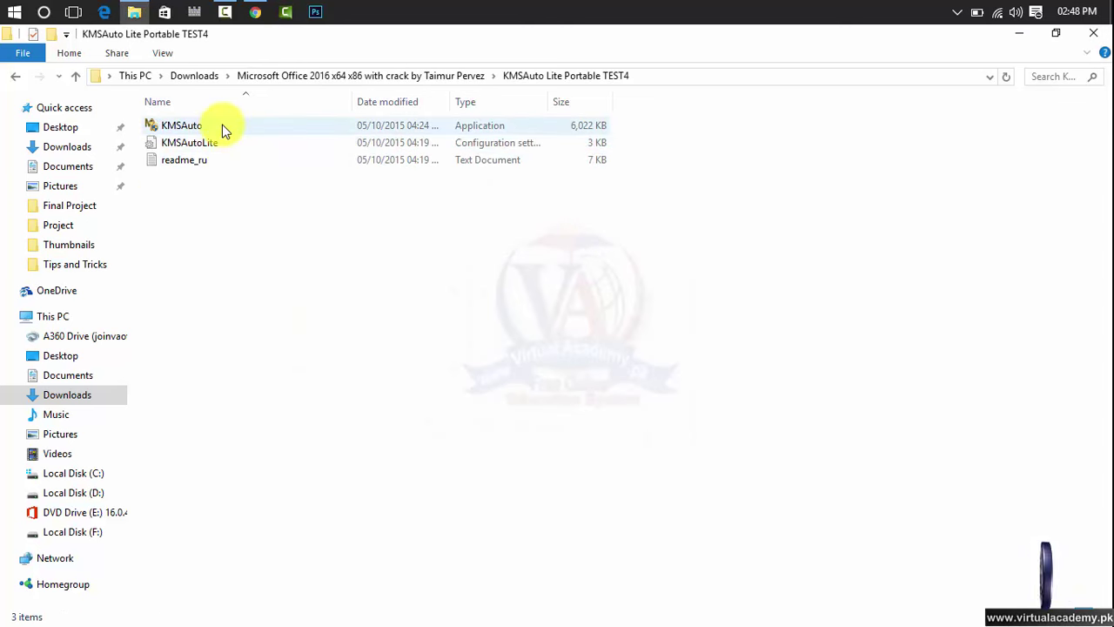
left_click(242, 127)
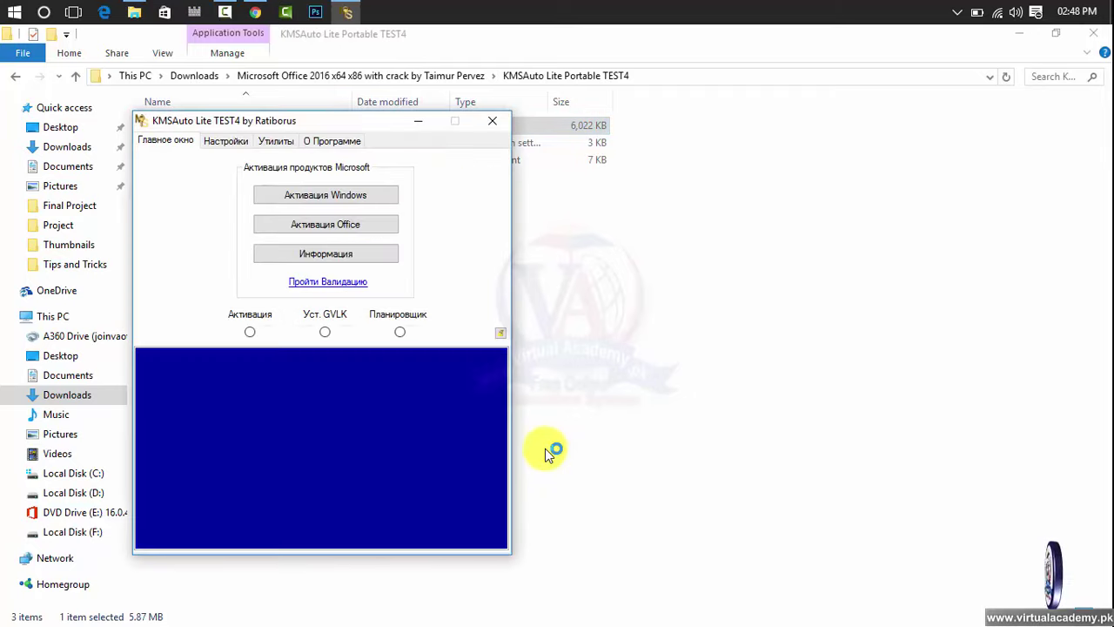
left_click_drag(364, 131, 656, 128)
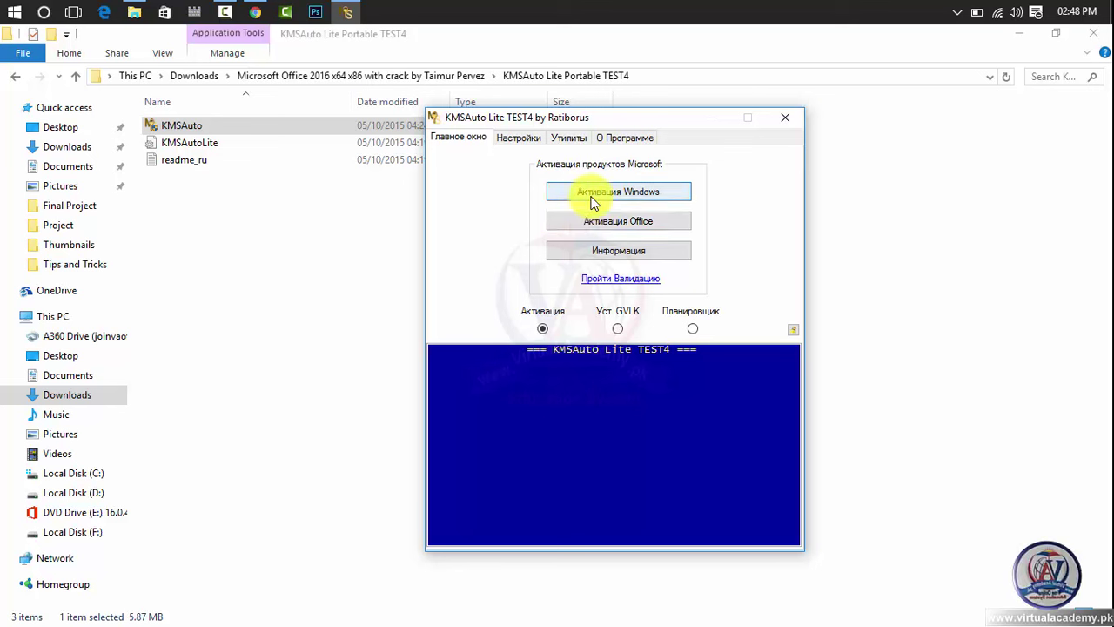
left_click(642, 225)
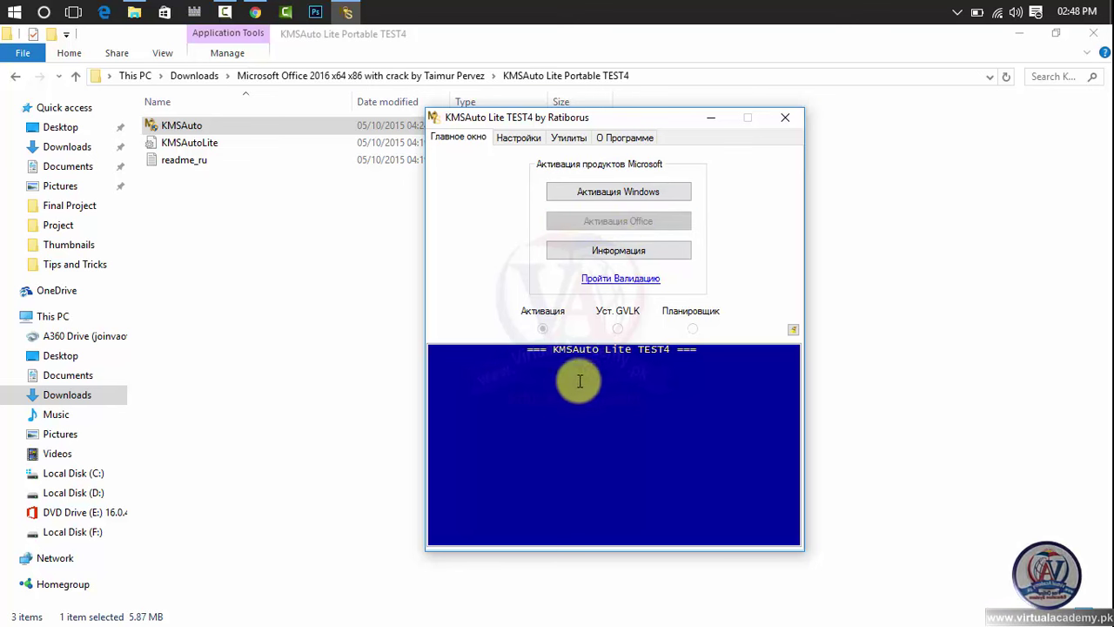